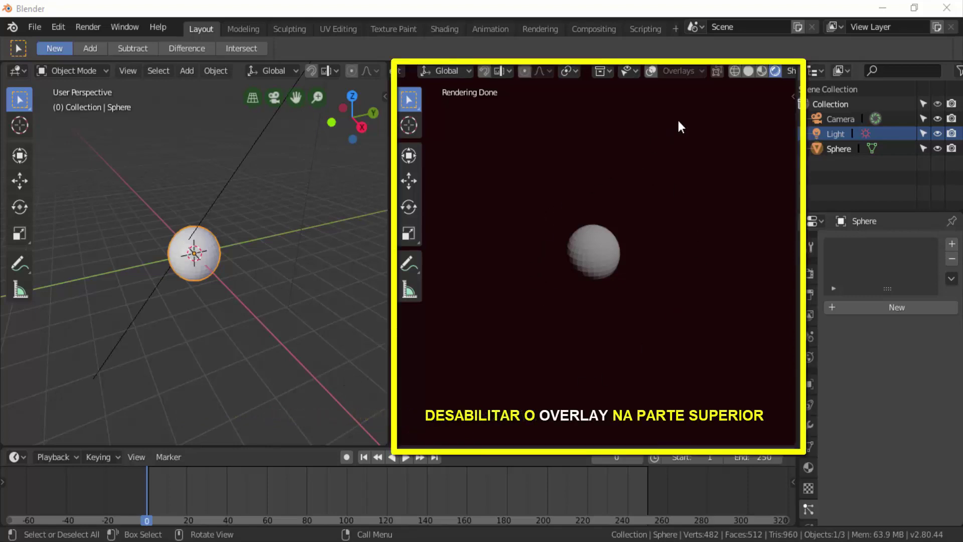
Show the overlays in the rendered viewport and hide them again.
left_click(652, 72)
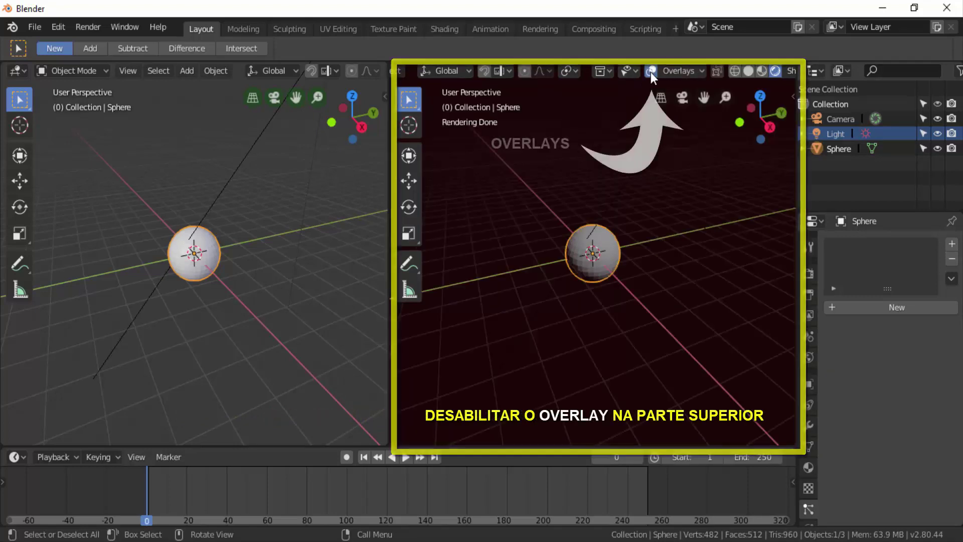
left_click(651, 71)
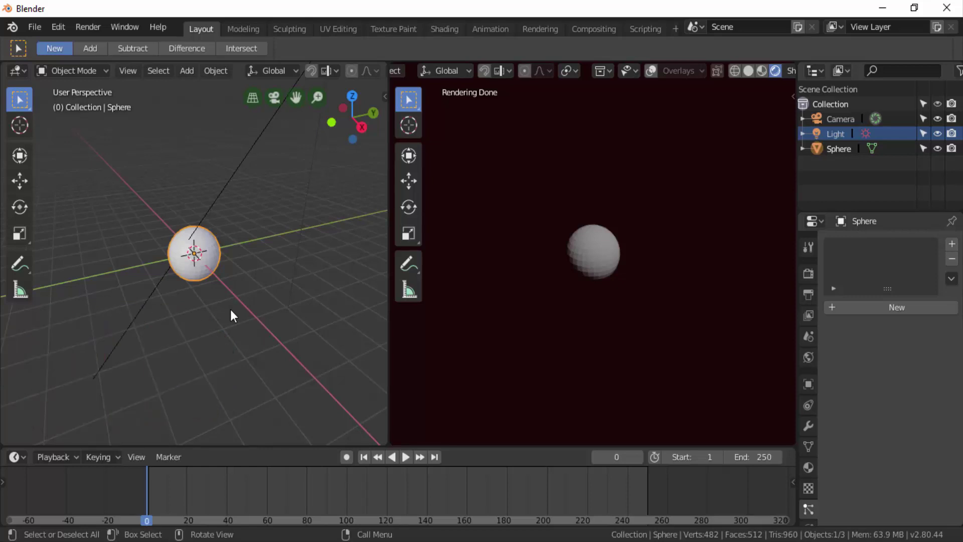
left_click(215, 69)
mouse_move(241, 446)
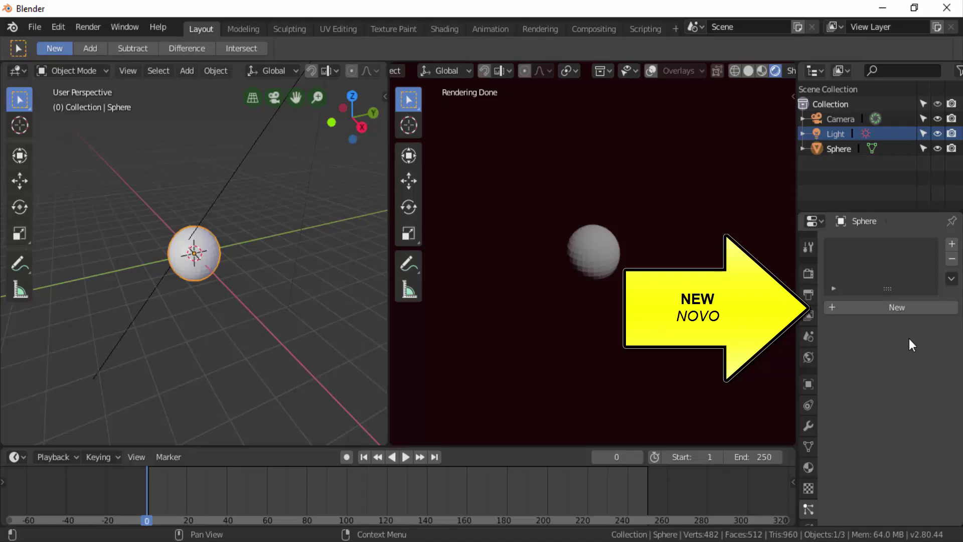
Add a new Emitter particle system to the sphere, play back the emission, and return to the first frame.
left_click(898, 307)
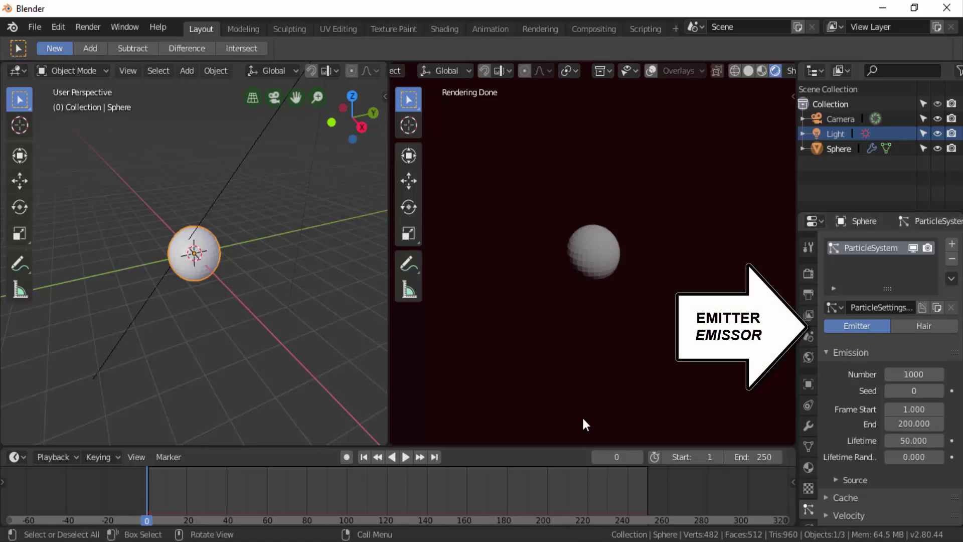
left_click(404, 456)
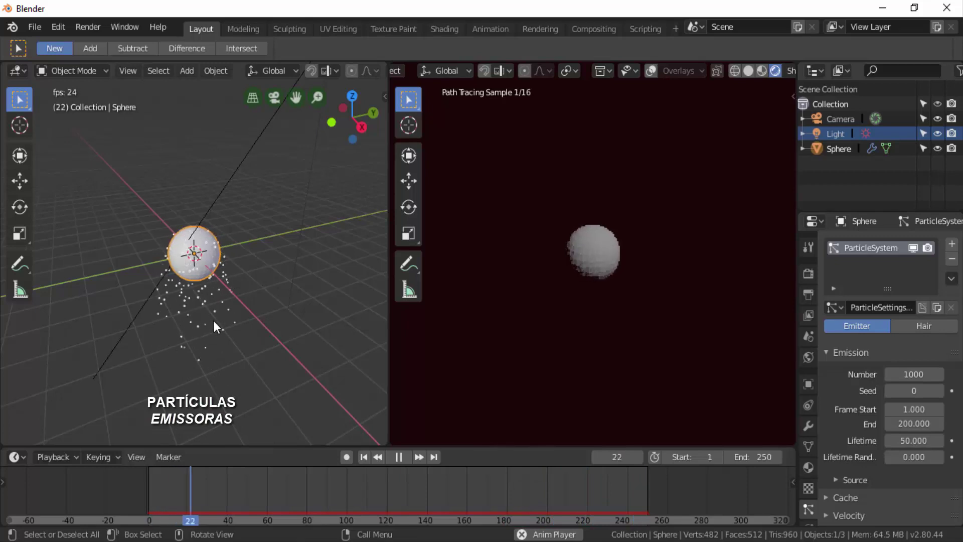
left_click(399, 457)
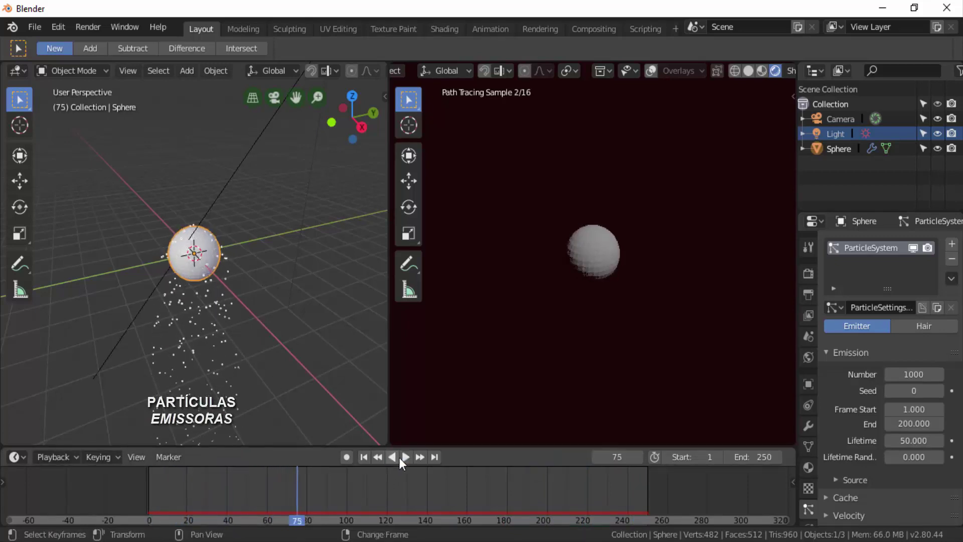
key("shift+Left")
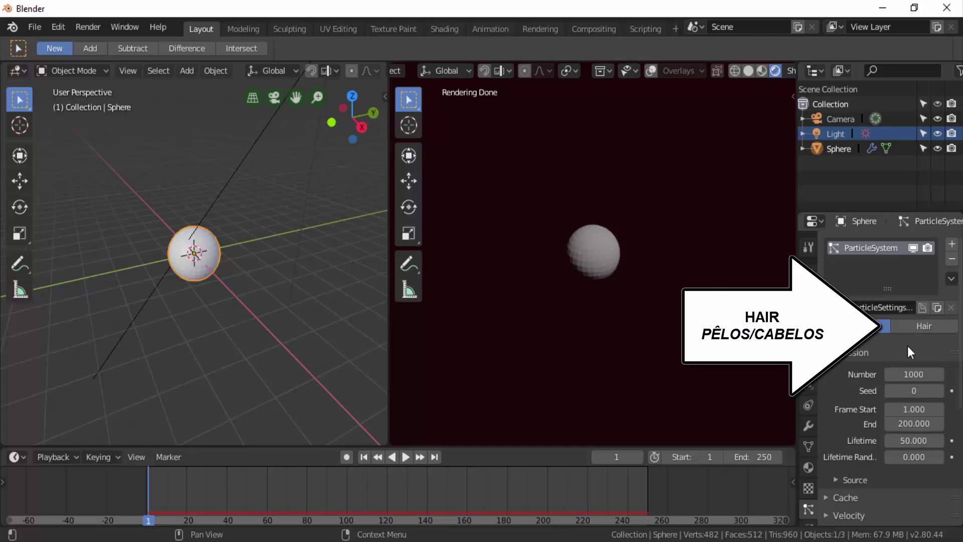
Switch the sphere's particle system to Hair and set the emission number to 4000.
left_click(928, 327)
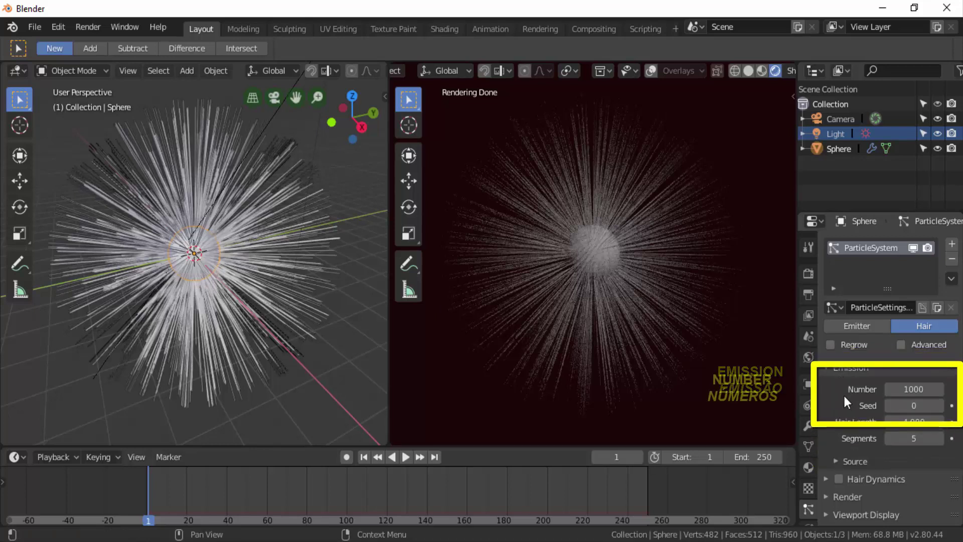
left_click(918, 387)
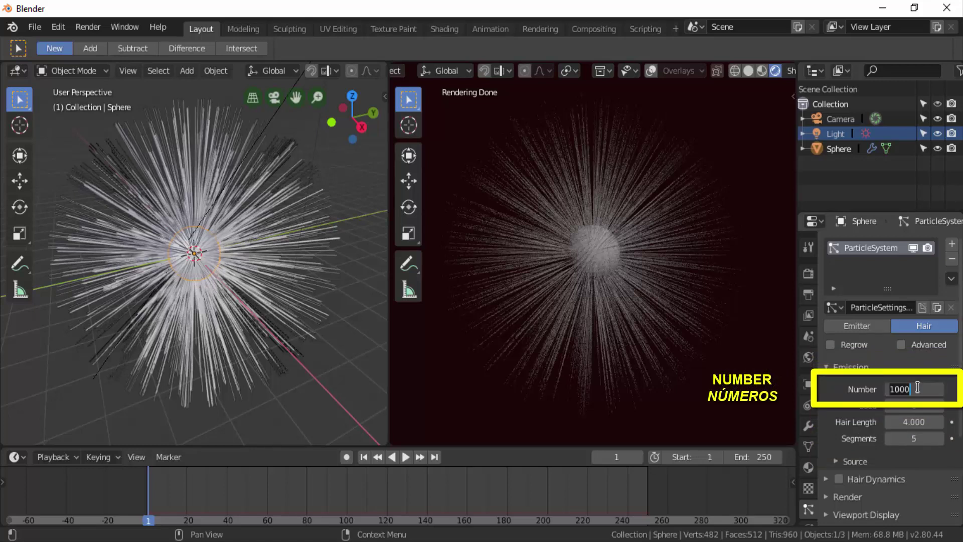
type("4000")
key("Return")
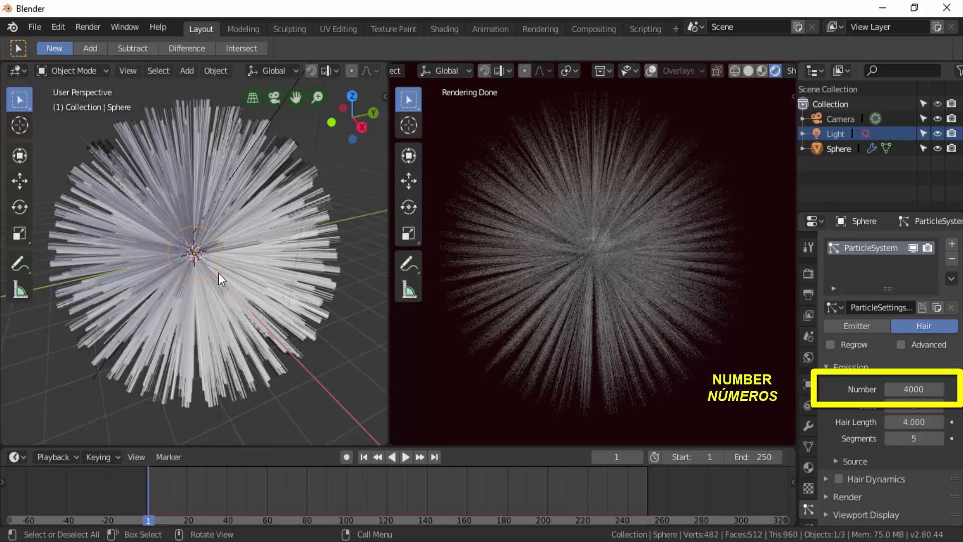
Reduce the hair emission number to 200 and shorten the hair length to 2.590.
left_click(914, 389)
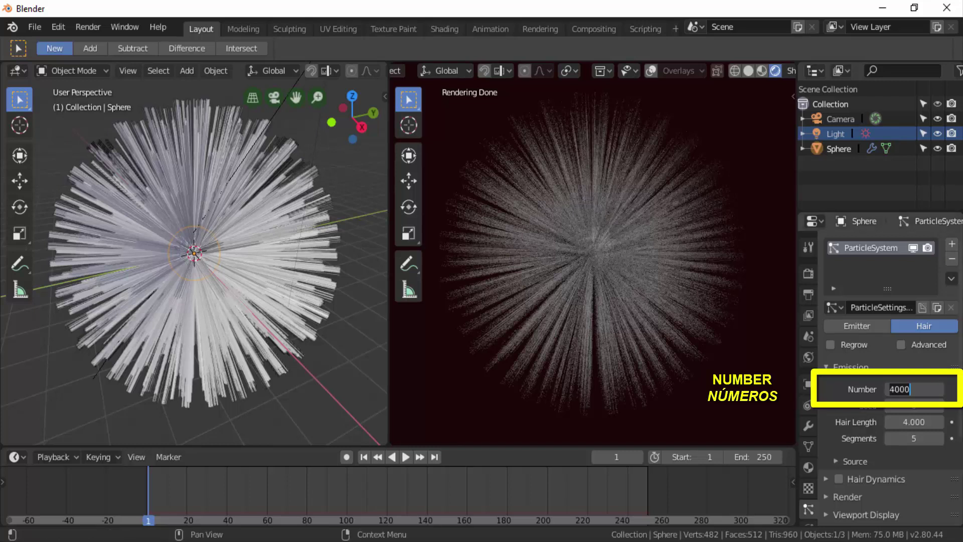
type("200")
key("Return")
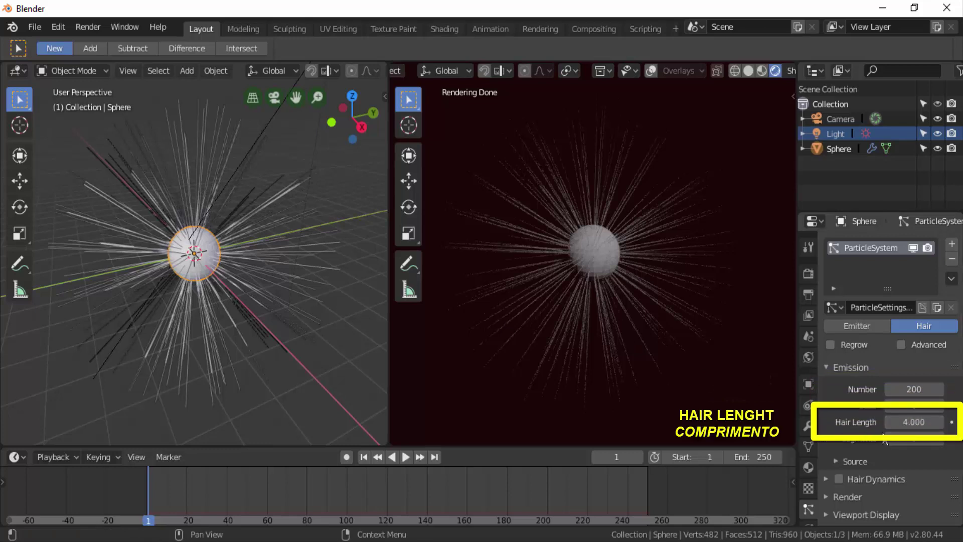
mouse_move(904, 422)
left_mouse_down()
mouse_move(924, 422)
mouse_move(893, 422)
left_mouse_up()
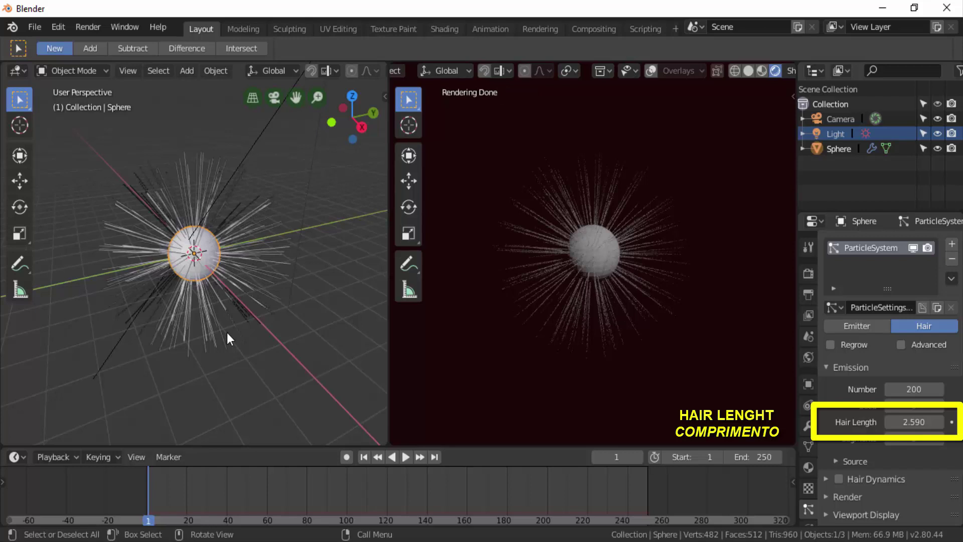
scroll(226, 333, "up", 1)
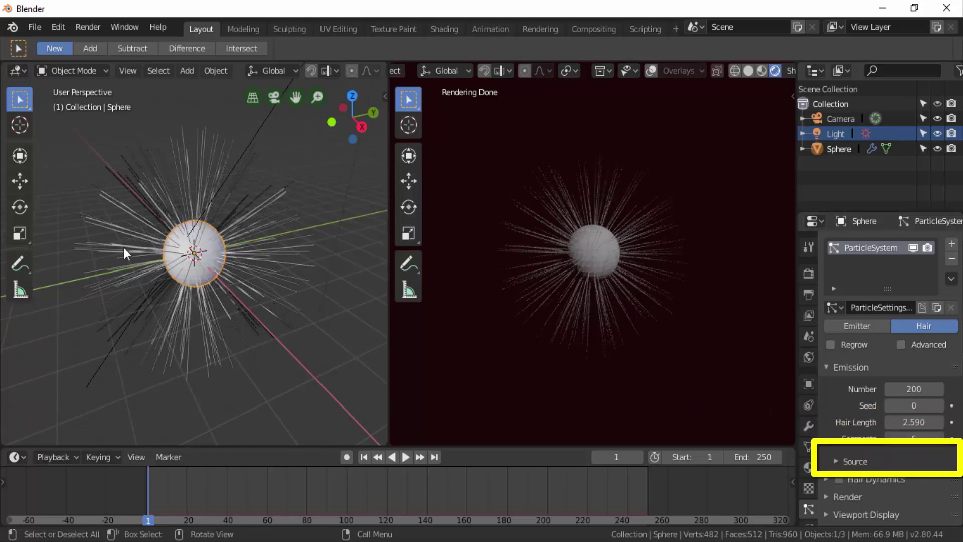
Enable Hair Dynamics and play back the animation to preview the hair movement.
left_click(839, 479)
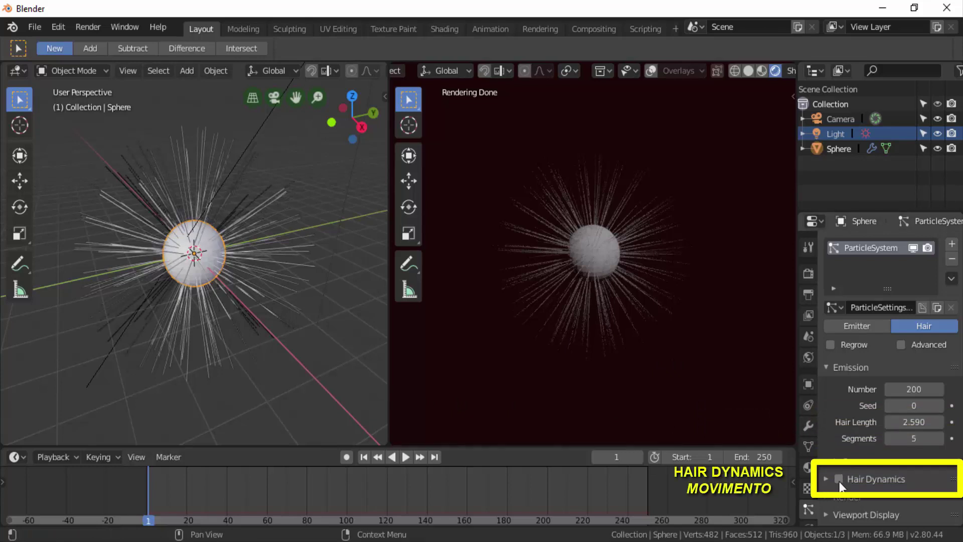
left_click(405, 456)
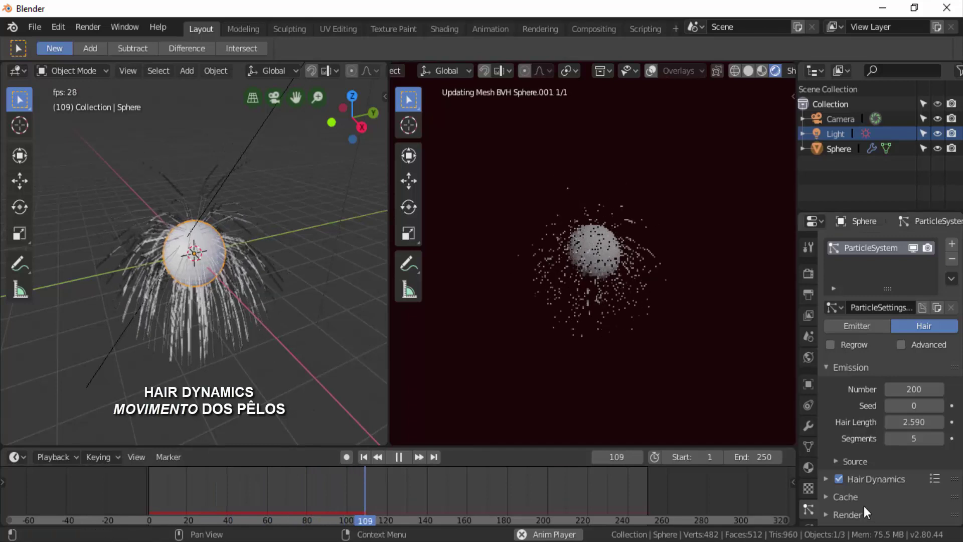
left_click(398, 457)
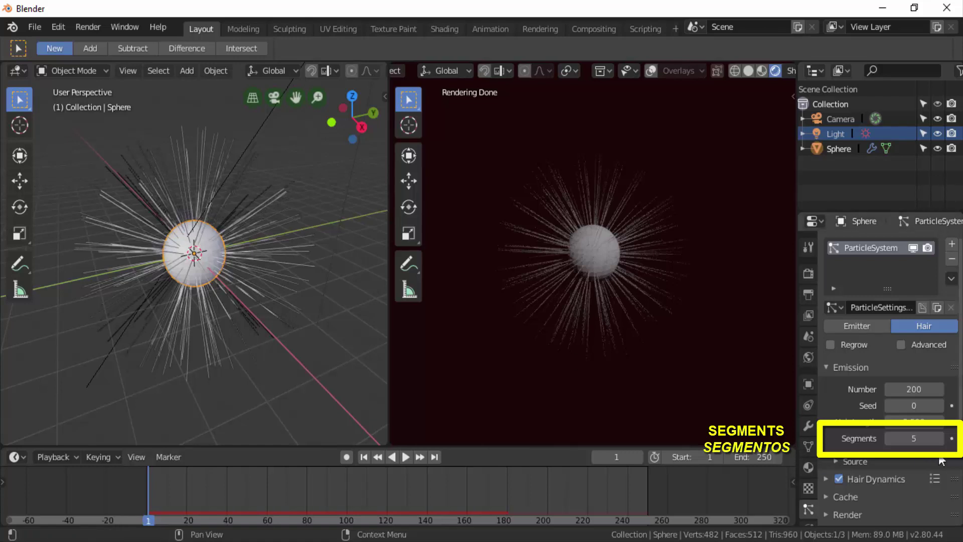
Raise the hair segments to 11, play back the hair simulation, and return to frame 0.
left_click(939, 438)
left_click(939, 438)
left_click(940, 438)
left_click(939, 438)
left_click(939, 438)
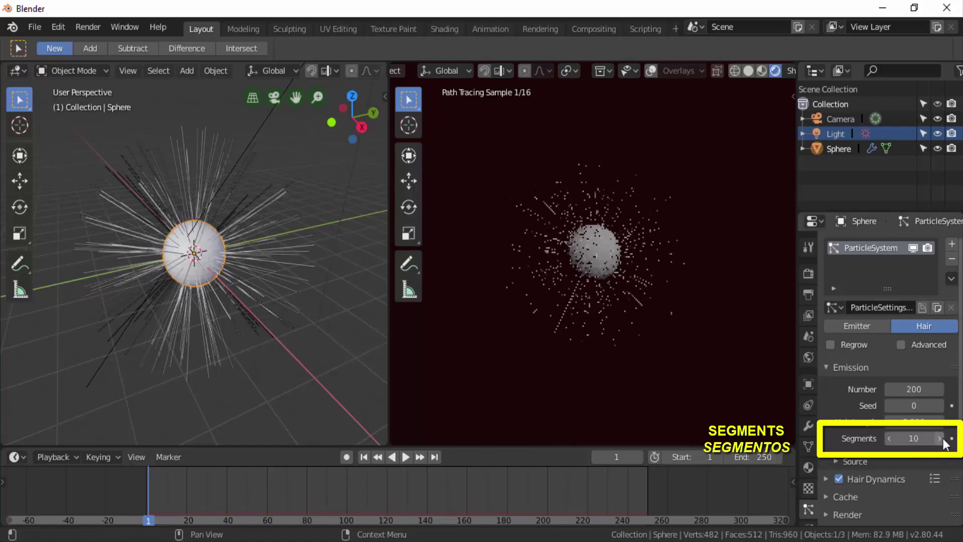
left_click(939, 438)
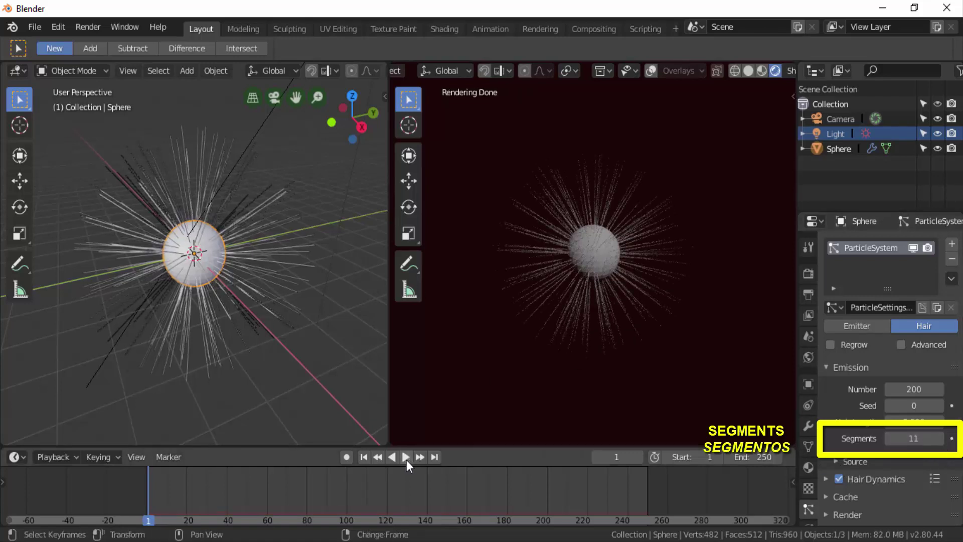
left_click(405, 458)
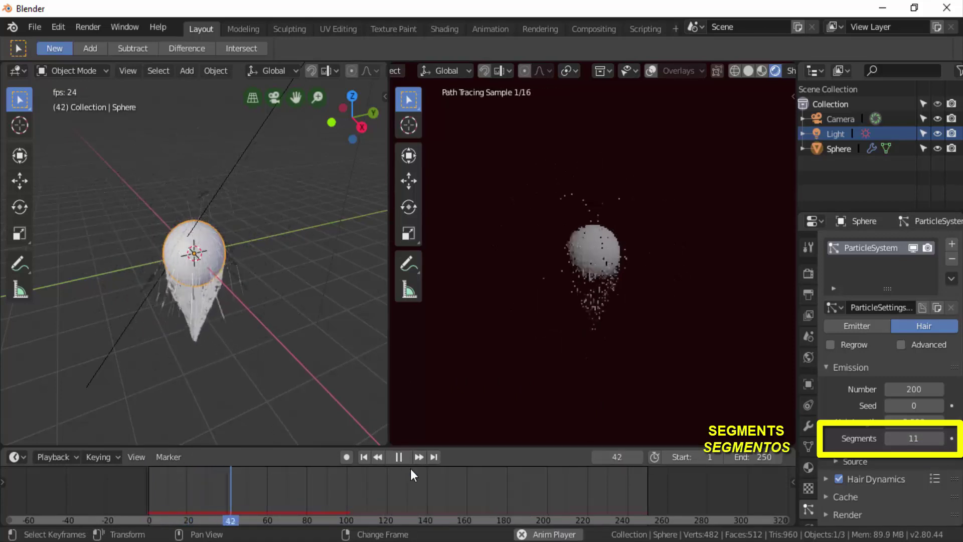
left_click(146, 475)
key("space")
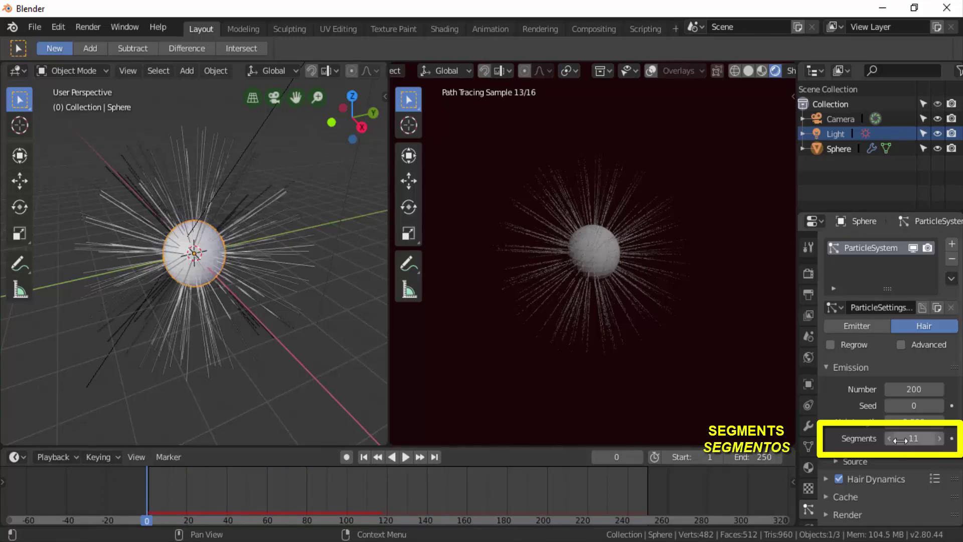
Reduce the hair segments to 2, play back the simulation, and return to the first frame.
left_click_drag(890, 444, 856, 444)
left_click(407, 456)
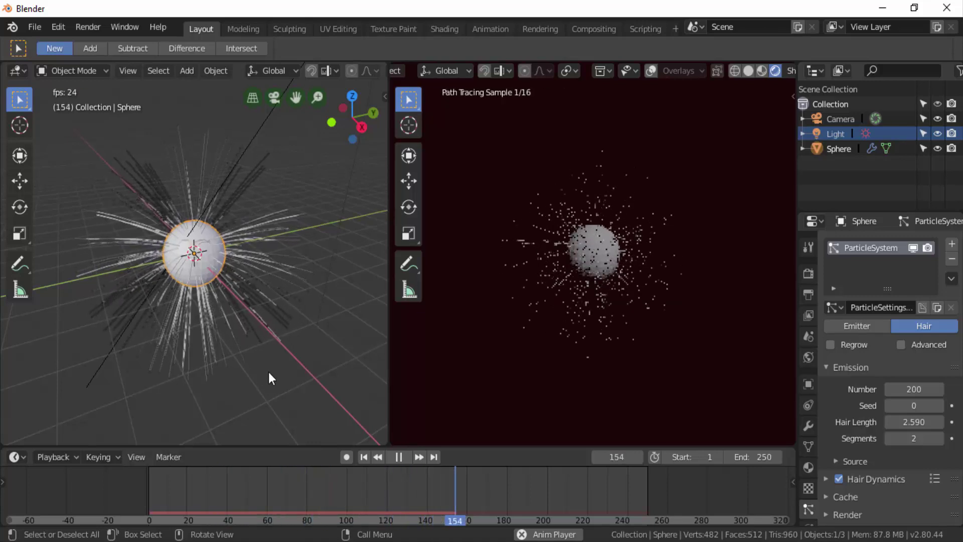
key("space")
left_click(363, 457)
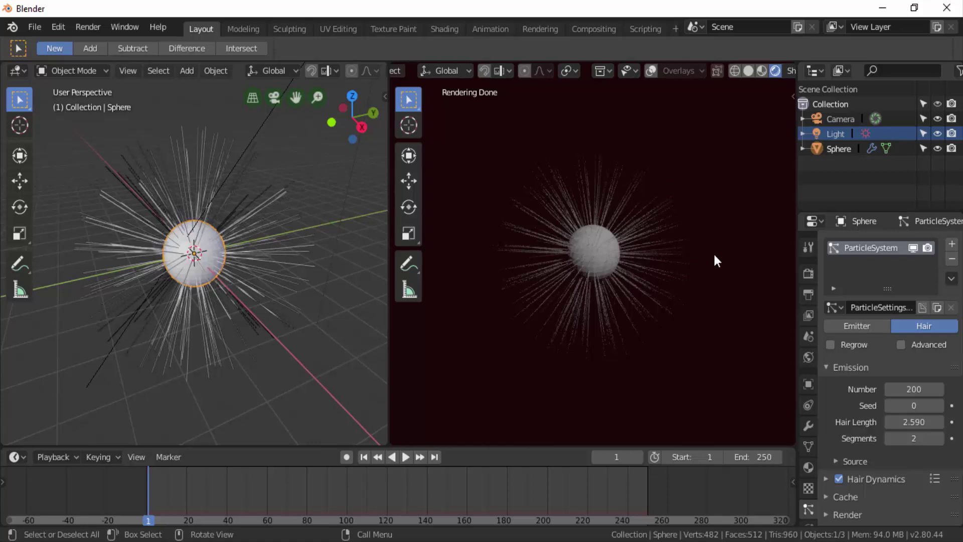
Change the render engine to Eevee, preview the hair animation, and return to the first frame.
left_click(810, 274)
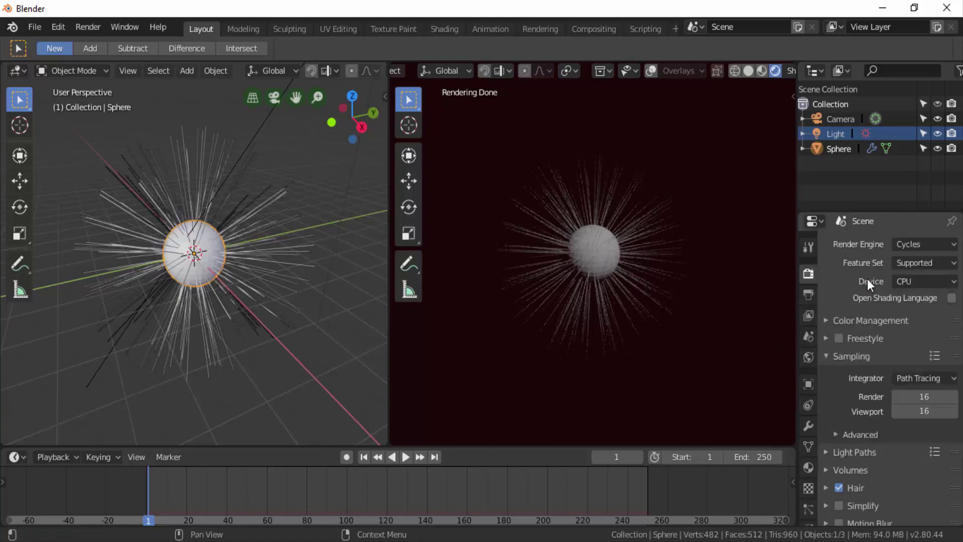
left_click(909, 246)
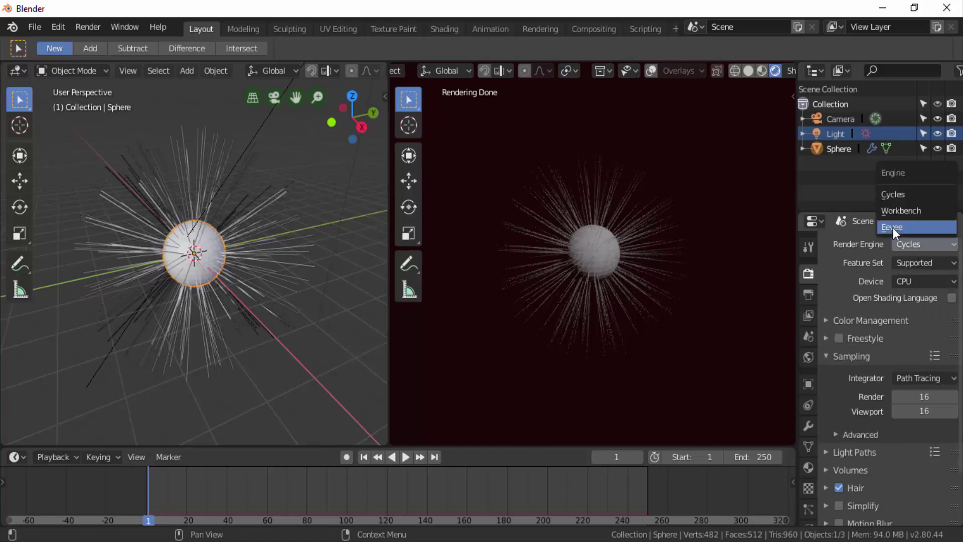
left_click(893, 227)
left_click(406, 457)
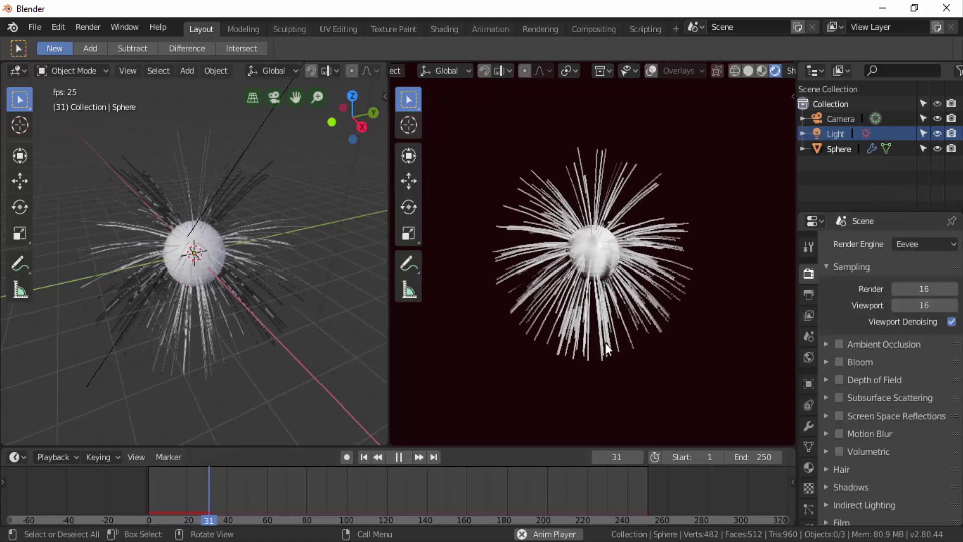
left_click(398, 456)
left_click(364, 457)
Try Simple children for the sphere's hair particles, and set the children type to Interpolated.
scroll(902, 438, "down", 2)
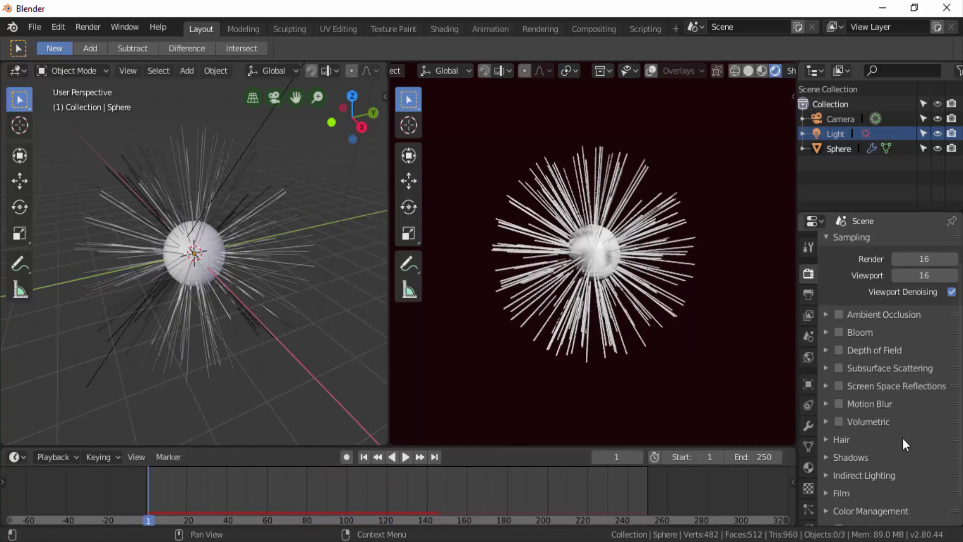
scroll(902, 438, "down", 2)
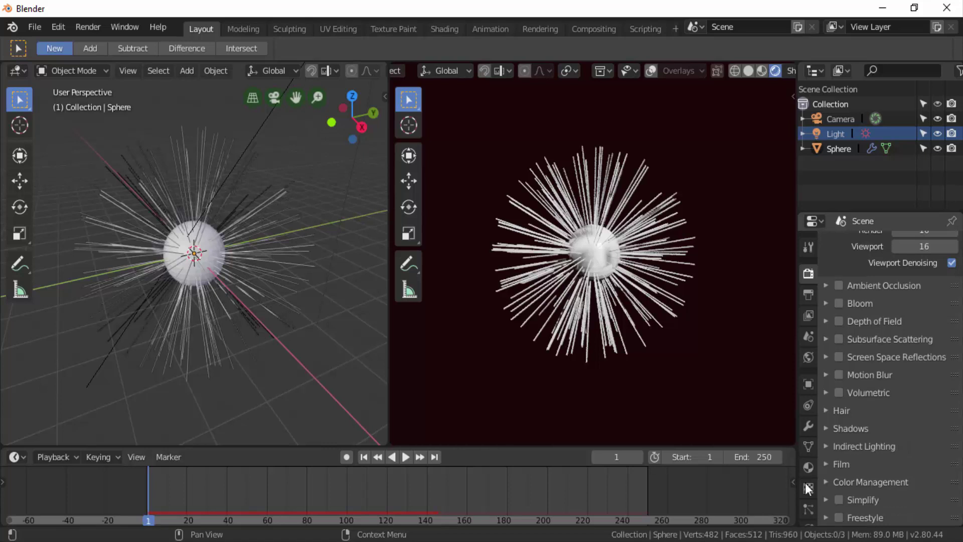
left_click(809, 509)
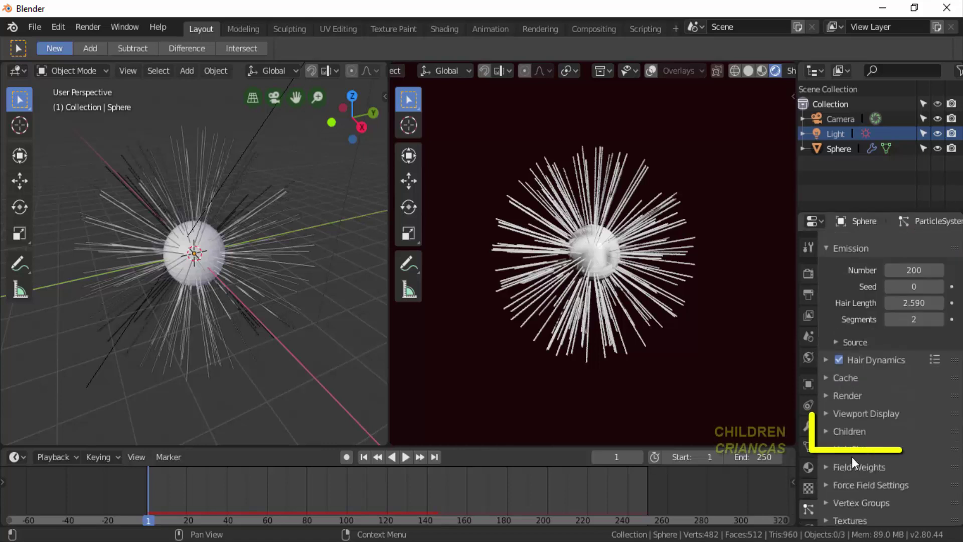
left_click(827, 431)
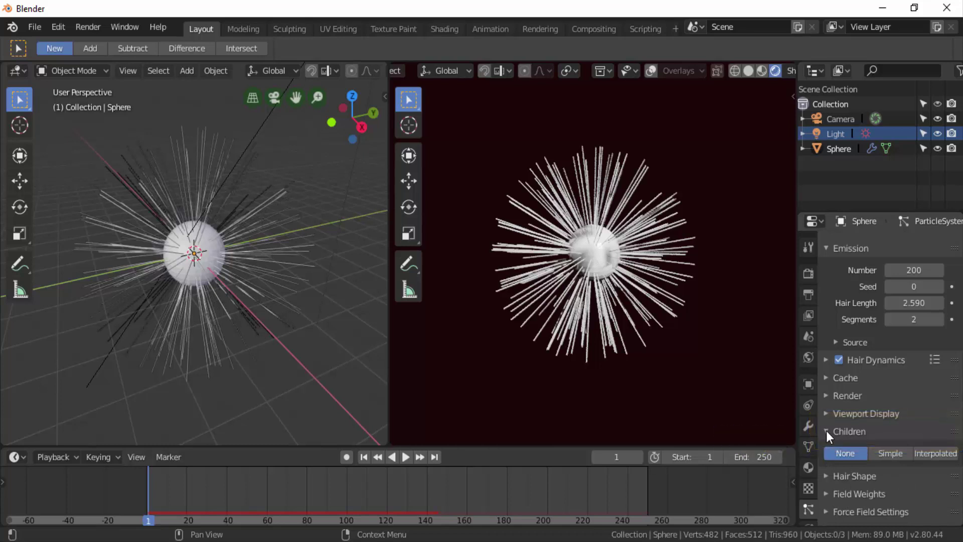
left_click(895, 455)
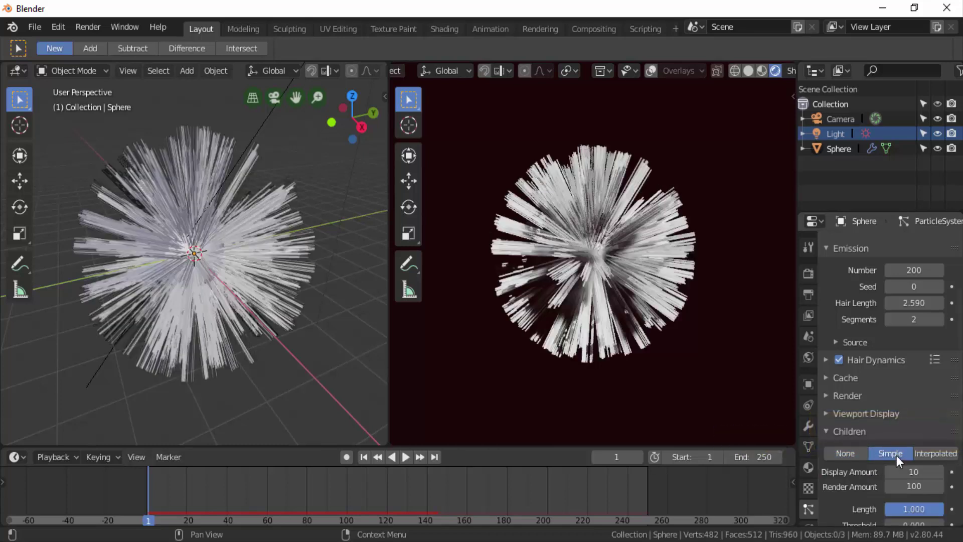
left_click(935, 453)
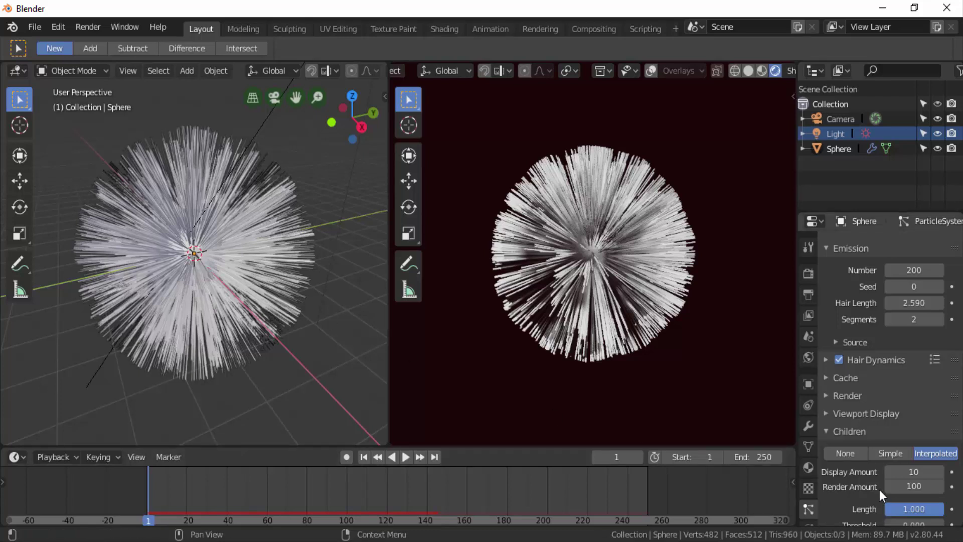
Lower the children's Display Amount to 0 and raise it to 13.
scroll(880, 490, "down", 2)
left_click(892, 444)
left_click(892, 443)
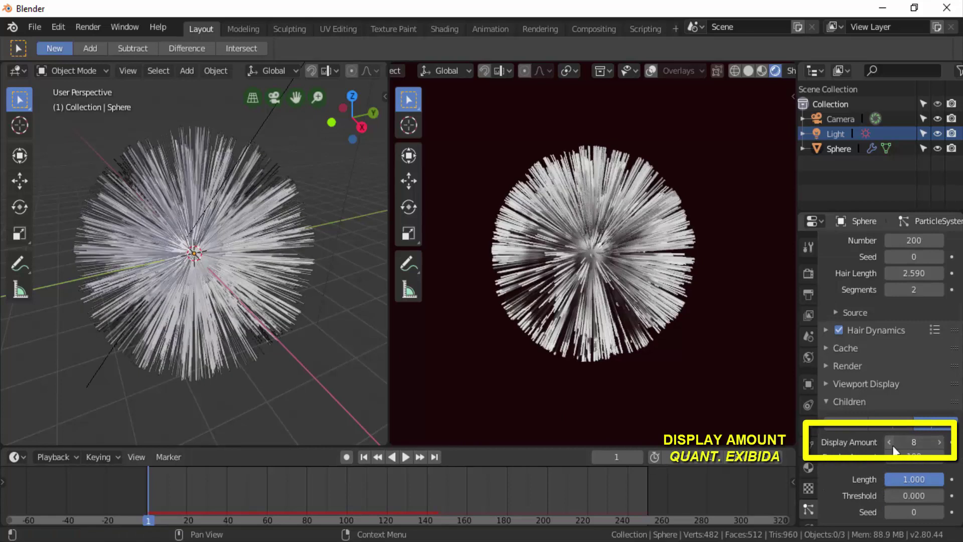
left_click_drag(894, 448, 848, 448)
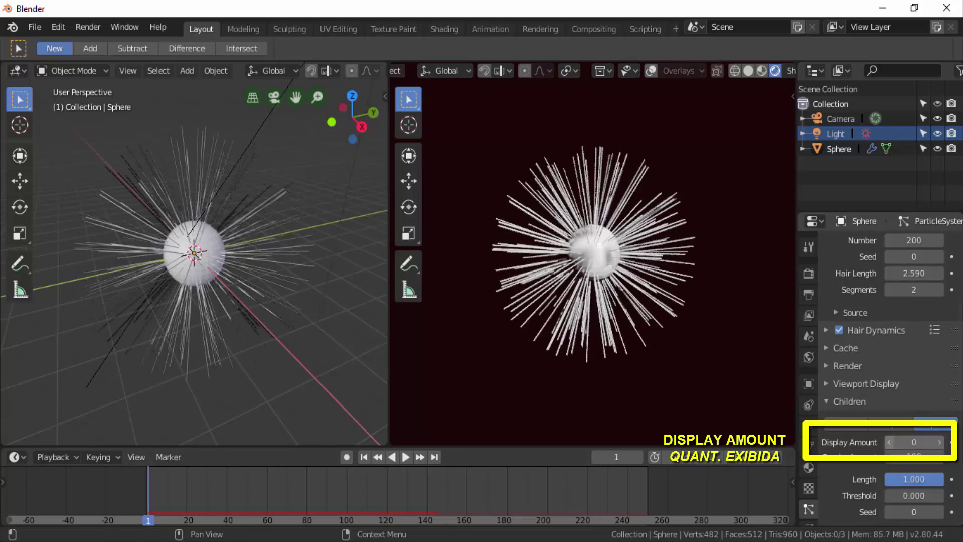
left_click(950, 441)
mouse_move(932, 443)
left_mouse_down()
mouse_move(961, 442)
mouse_move(931, 442)
left_mouse_up()
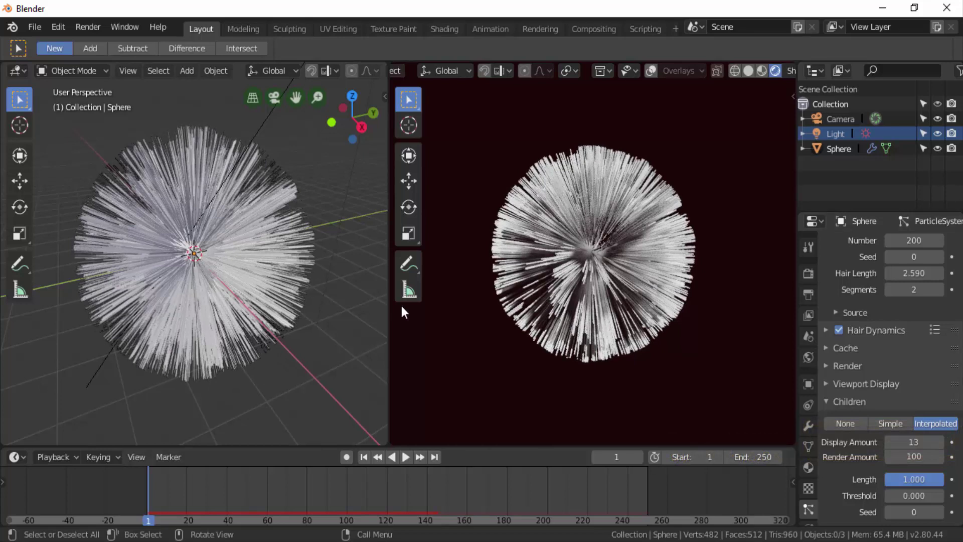
Set the Clump value to 1.000 in the Clumping settings of the sphere's interpolated hair children.
scroll(866, 476, "down", 2)
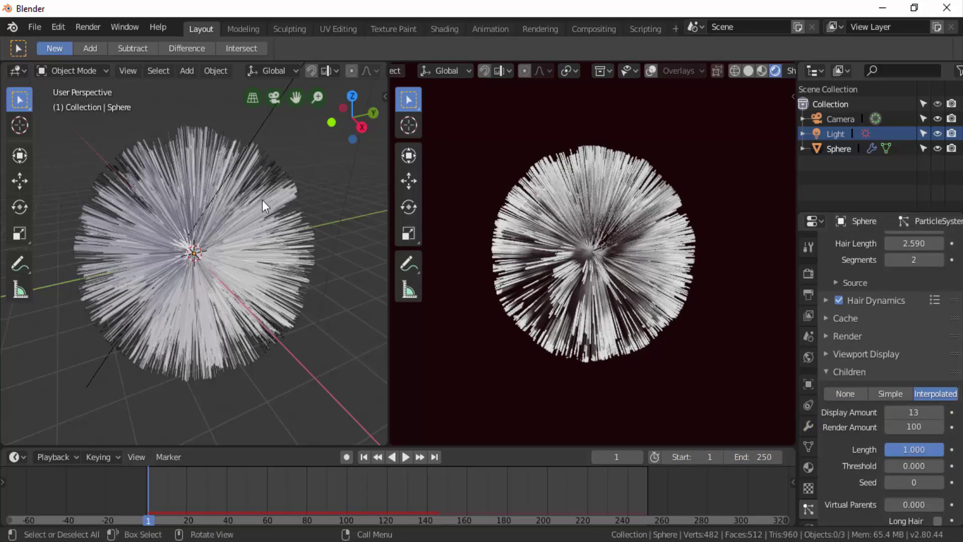
scroll(841, 484, "down", 4)
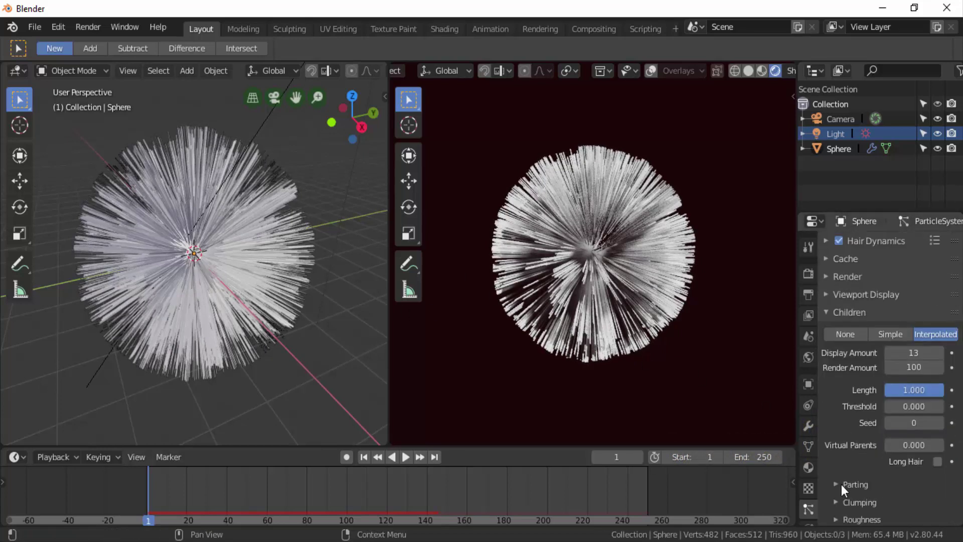
scroll(841, 484, "down", 5)
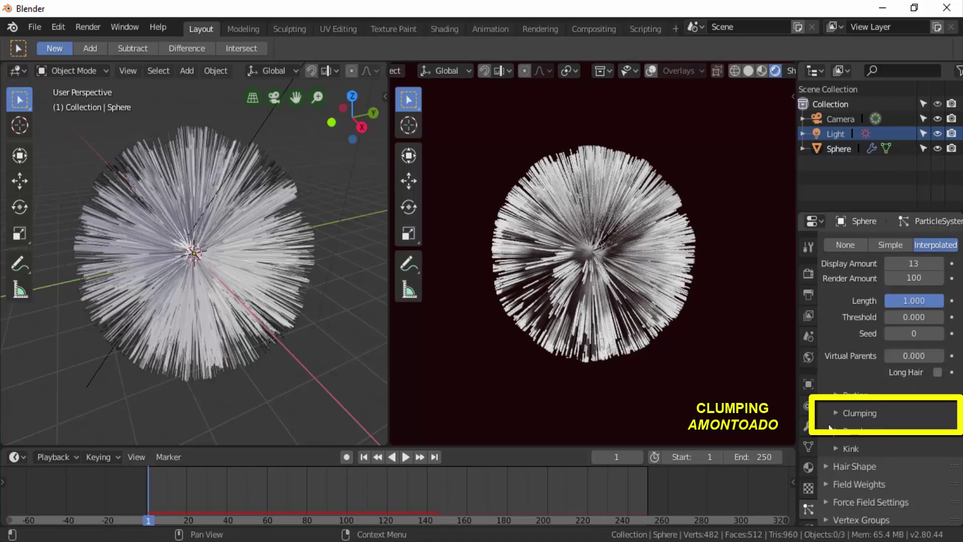
left_click(835, 413)
left_click_drag(853, 454, 943, 451)
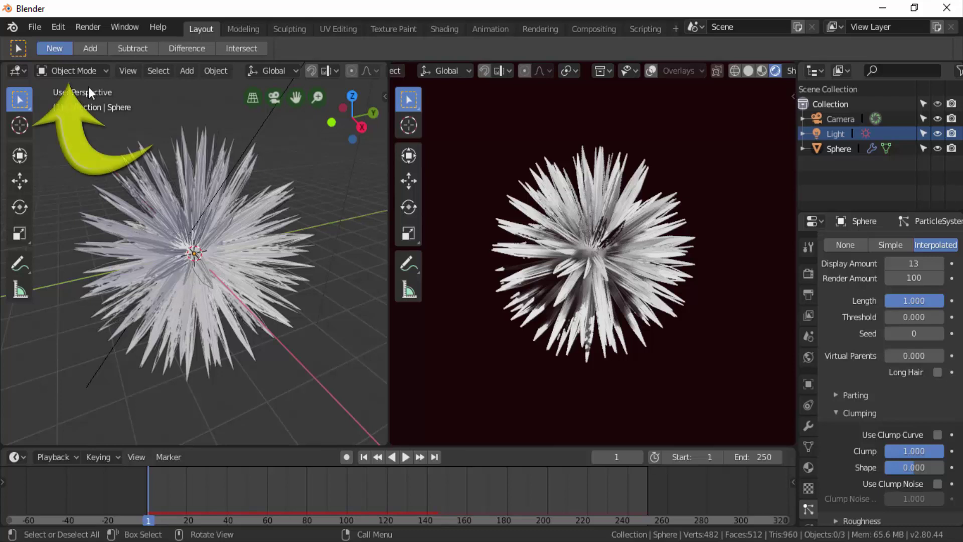
Comb the sphere's hair in Particle Edit mode, using a 63 px brush radius and a strength of 0.444.
left_click(104, 72)
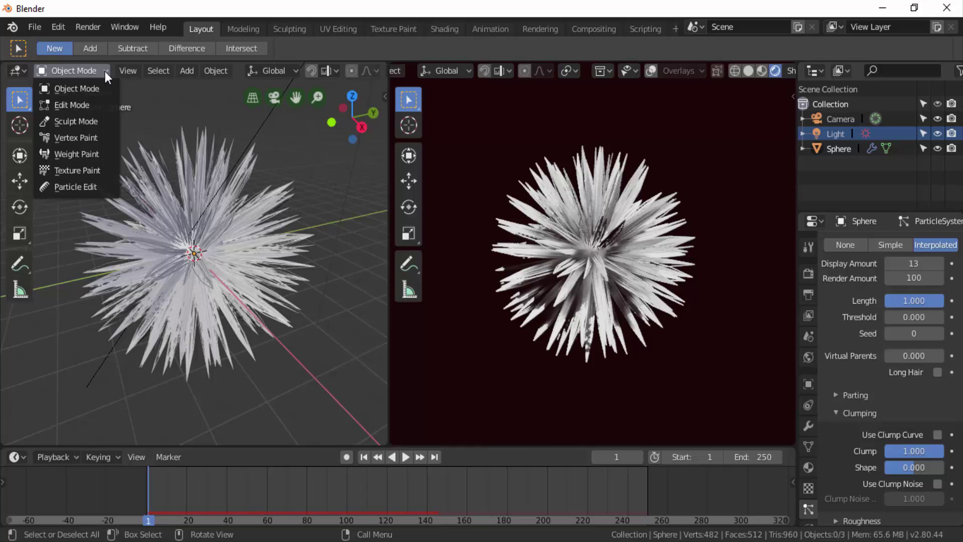
left_click(68, 187)
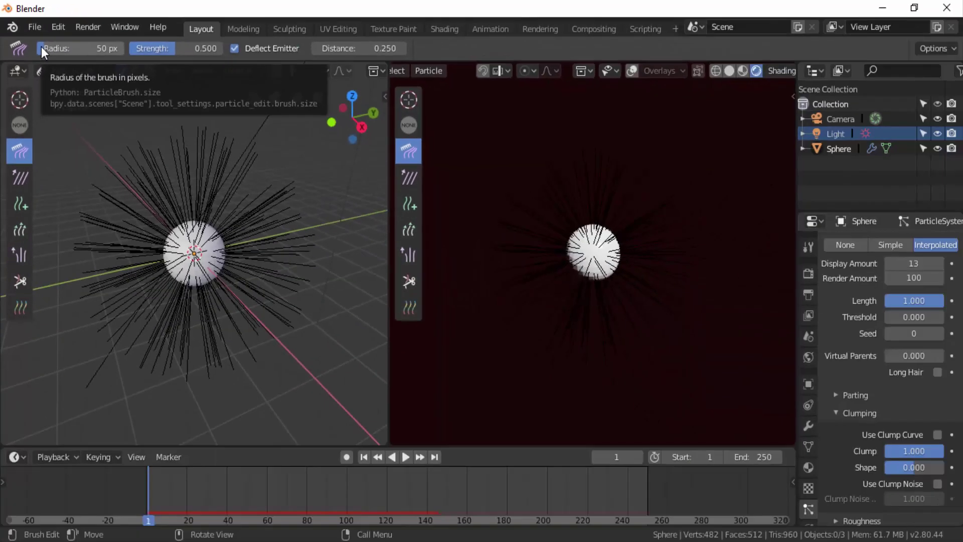
left_click_drag(54, 66, 226, 67)
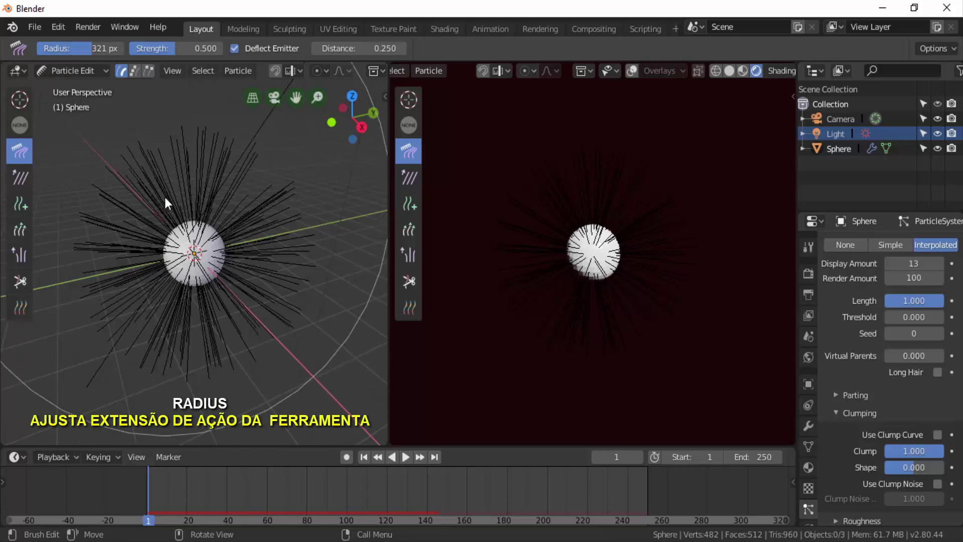
mouse_move(86, 50)
left_mouse_down()
mouse_move(46, 50)
mouse_move(65, 49)
left_mouse_up()
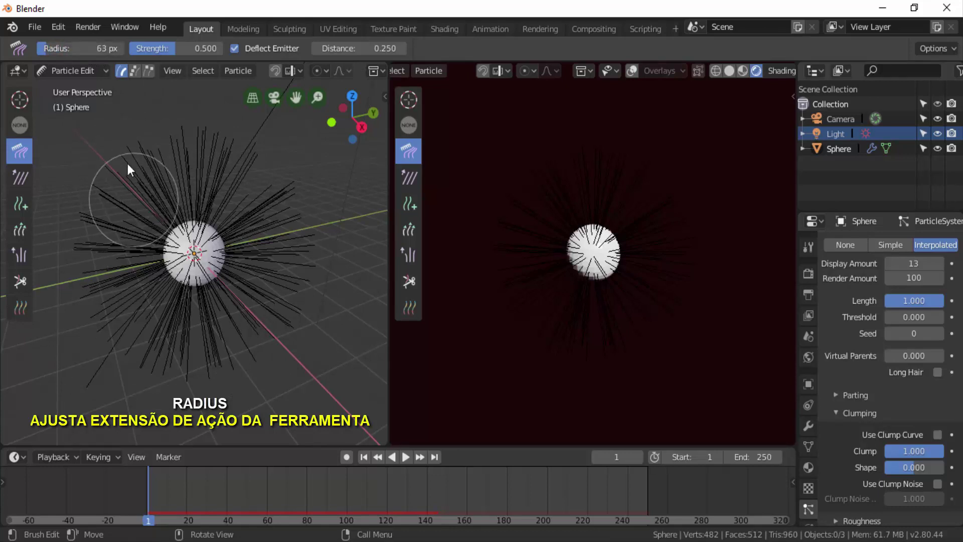
mouse_move(162, 45)
left_mouse_down()
mouse_move(135, 44)
mouse_move(155, 45)
left_mouse_up()
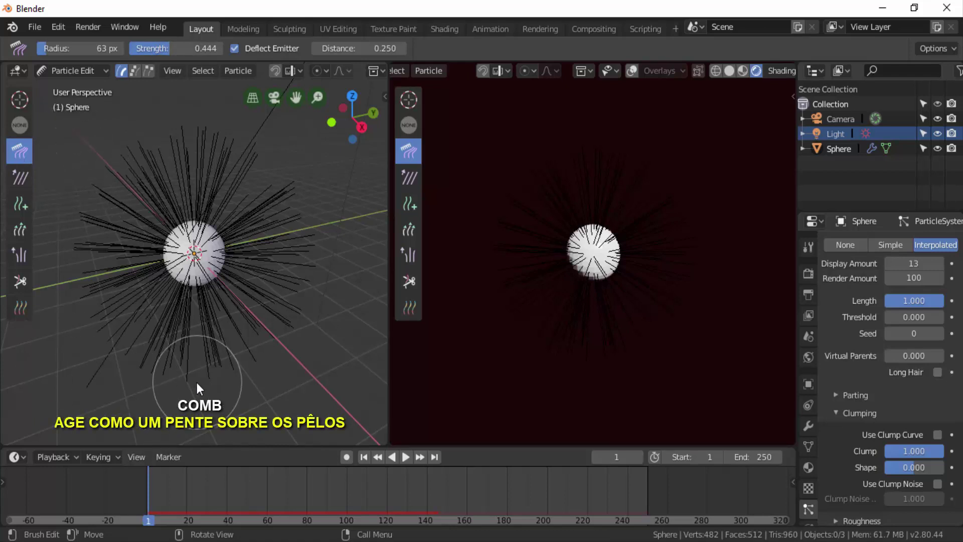
mouse_move(197, 383)
left_mouse_down()
mouse_move(145, 381)
mouse_move(100, 350)
mouse_move(72, 260)
mouse_move(80, 218)
mouse_move(96, 186)
mouse_move(154, 158)
mouse_move(261, 158)
mouse_move(221, 143)
mouse_move(162, 140)
mouse_move(105, 178)
mouse_move(86, 236)
mouse_move(101, 319)
mouse_move(152, 379)
mouse_move(294, 384)
mouse_move(277, 190)
mouse_move(304, 257)
mouse_move(300, 306)
mouse_move(205, 362)
mouse_move(130, 363)
mouse_move(96, 354)
mouse_move(89, 286)
mouse_move(99, 164)
mouse_move(91, 194)
mouse_move(100, 300)
mouse_move(329, 276)
mouse_move(332, 218)
mouse_move(267, 140)
mouse_move(177, 129)
mouse_move(135, 145)
mouse_move(186, 139)
mouse_move(176, 141)
left_mouse_up()
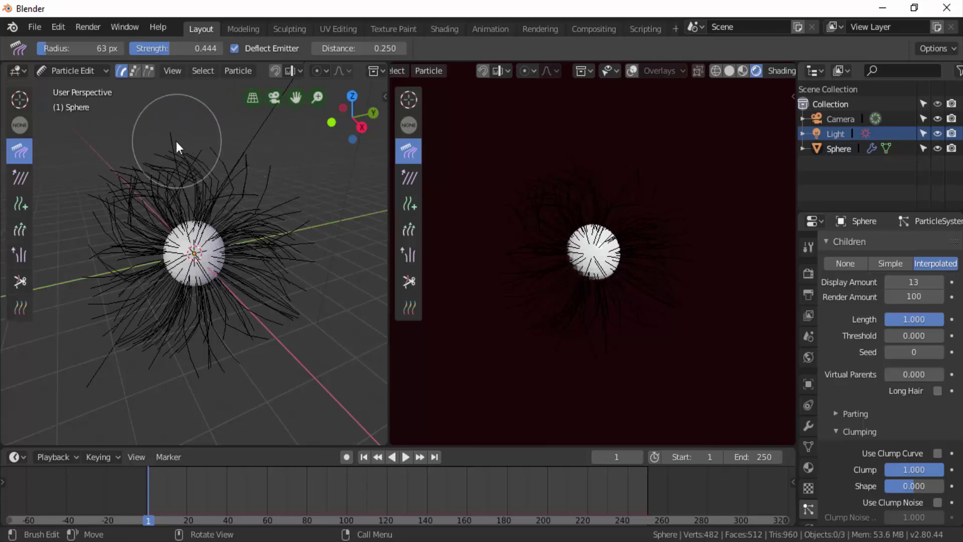
Smooth the combed strands around the sphere with the Smooth brush, and grow them with the Length brush.
left_click(19, 179)
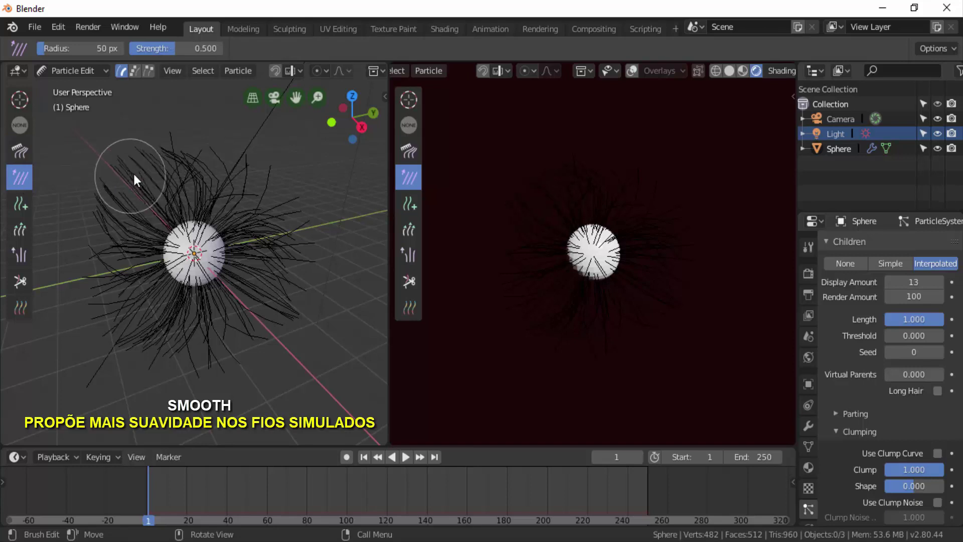
mouse_move(224, 168)
left_mouse_down()
mouse_move(246, 173)
mouse_move(296, 228)
mouse_move(282, 261)
mouse_move(281, 314)
mouse_move(210, 327)
mouse_move(201, 382)
mouse_move(160, 313)
mouse_move(131, 319)
mouse_move(284, 314)
mouse_move(261, 239)
mouse_move(344, 269)
mouse_move(211, 189)
mouse_move(221, 219)
mouse_move(232, 202)
mouse_move(145, 231)
mouse_move(132, 190)
mouse_move(157, 245)
mouse_move(90, 226)
left_mouse_up()
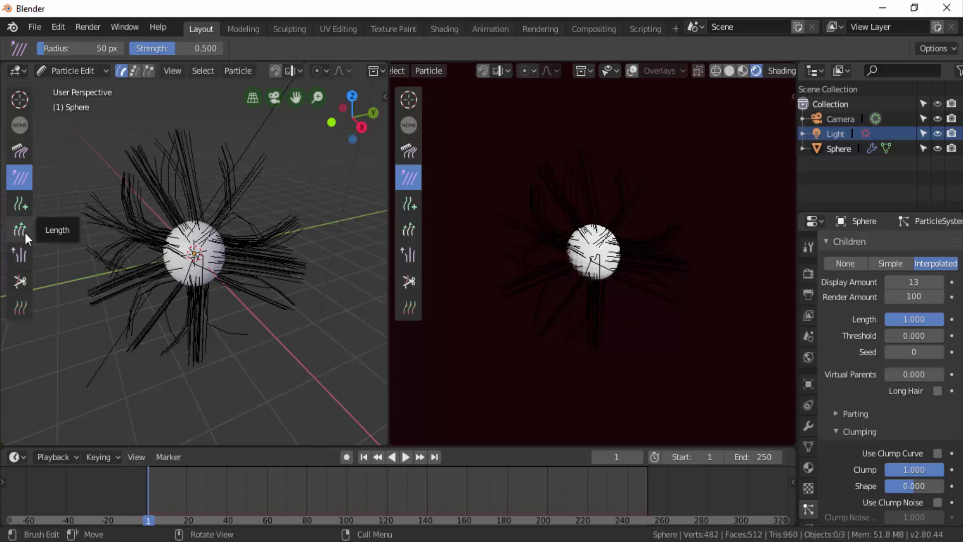
left_click(25, 232)
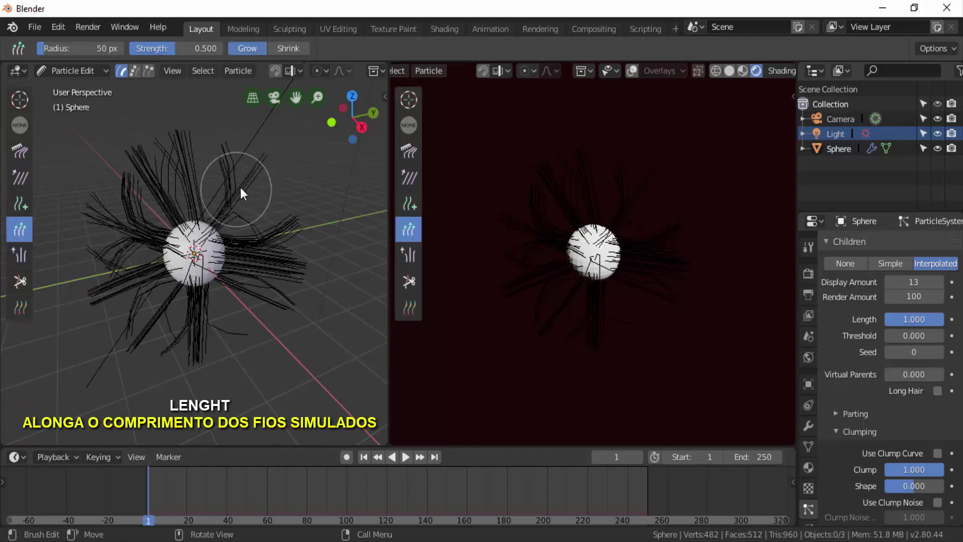
mouse_move(240, 189)
left_mouse_down()
mouse_move(291, 156)
mouse_move(284, 246)
mouse_move(355, 271)
mouse_move(198, 321)
mouse_move(165, 361)
mouse_move(122, 380)
mouse_move(211, 362)
mouse_move(270, 372)
mouse_move(59, 282)
mouse_move(137, 178)
mouse_move(88, 111)
mouse_move(173, 158)
mouse_move(192, 107)
mouse_move(148, 194)
mouse_move(93, 221)
left_mouse_up()
Puff the strands outward around the sphere, and cut away the hair on its right side and underside.
left_click(19, 255)
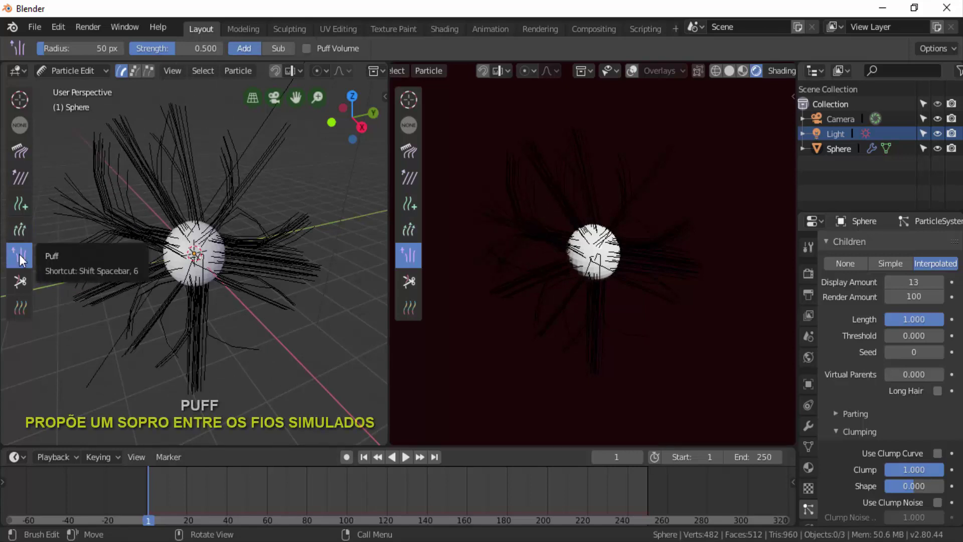
mouse_move(203, 135)
left_mouse_down()
mouse_move(134, 132)
mouse_move(84, 230)
mouse_move(99, 297)
mouse_move(125, 346)
mouse_move(181, 384)
mouse_move(236, 376)
mouse_move(276, 351)
mouse_move(300, 177)
mouse_move(260, 143)
left_mouse_up()
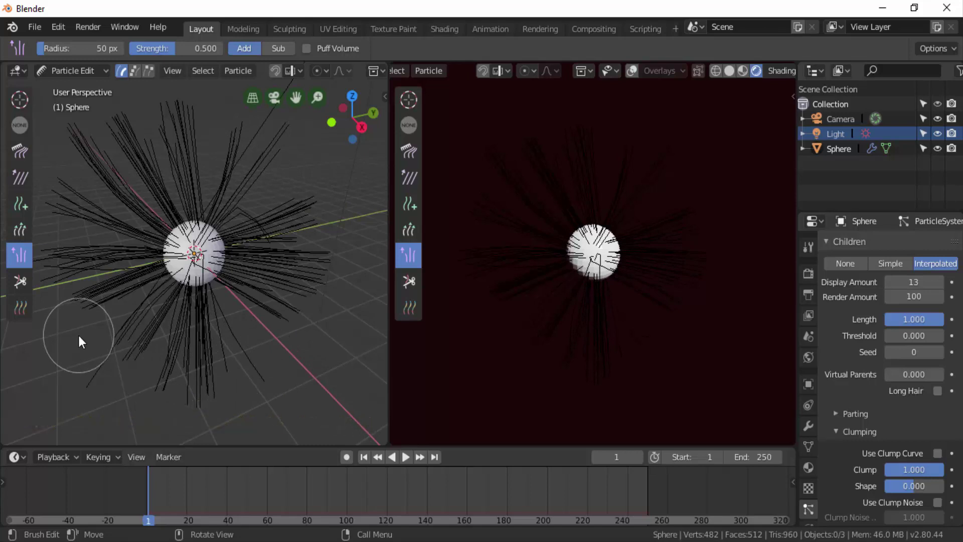
left_click(19, 282)
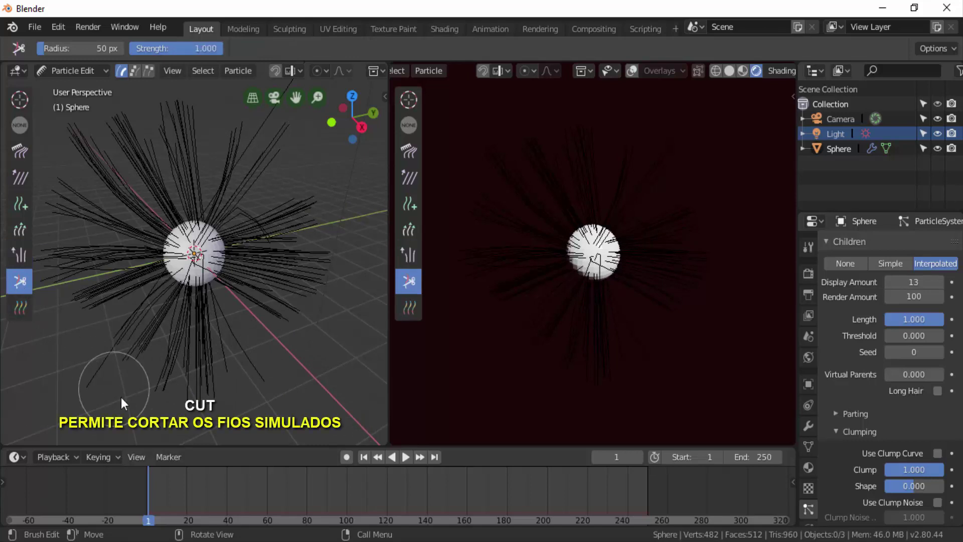
mouse_move(136, 401)
left_mouse_down()
mouse_move(164, 404)
mouse_move(246, 375)
mouse_move(291, 337)
mouse_move(316, 300)
mouse_move(291, 246)
mouse_move(269, 323)
mouse_move(257, 276)
mouse_move(263, 239)
mouse_move(255, 233)
mouse_move(253, 283)
mouse_move(229, 260)
mouse_move(237, 332)
mouse_move(241, 265)
mouse_move(213, 338)
left_mouse_up()
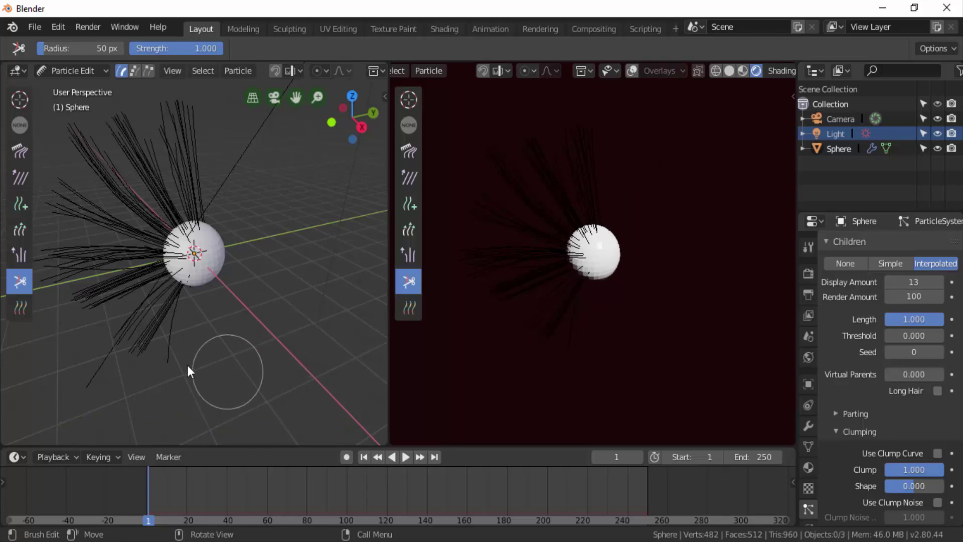
Add new hairs over the bare part of the sphere with the Add brush, and return to Object Mode.
left_click(23, 205)
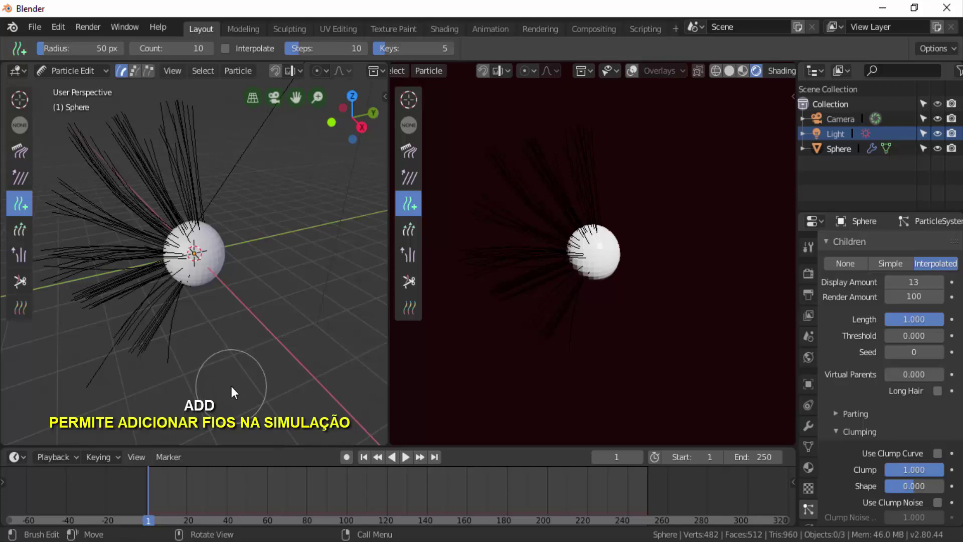
left_click(228, 282)
mouse_move(228, 284)
left_mouse_down()
mouse_move(236, 230)
mouse_move(216, 231)
mouse_move(206, 272)
mouse_move(216, 255)
mouse_move(242, 263)
mouse_move(220, 276)
mouse_move(229, 232)
mouse_move(259, 309)
mouse_move(184, 282)
mouse_move(251, 271)
mouse_move(186, 262)
mouse_move(216, 241)
mouse_move(196, 296)
mouse_move(231, 315)
mouse_move(231, 258)
mouse_move(200, 261)
mouse_move(236, 291)
mouse_move(216, 261)
left_mouse_up()
left_click(104, 74)
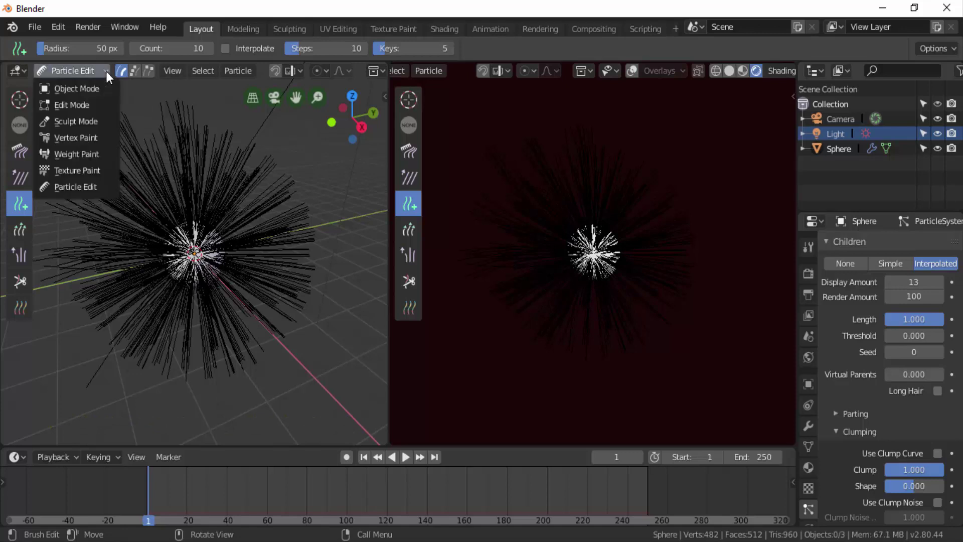
left_click(81, 88)
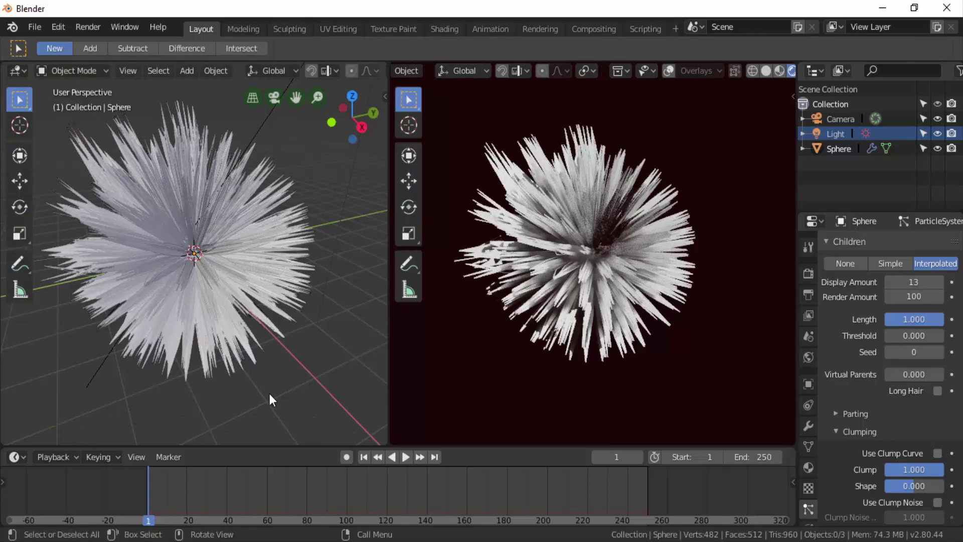
Play back the simulation of the groomed hair, and return to the first frame.
scroll(269, 390, "down", 3)
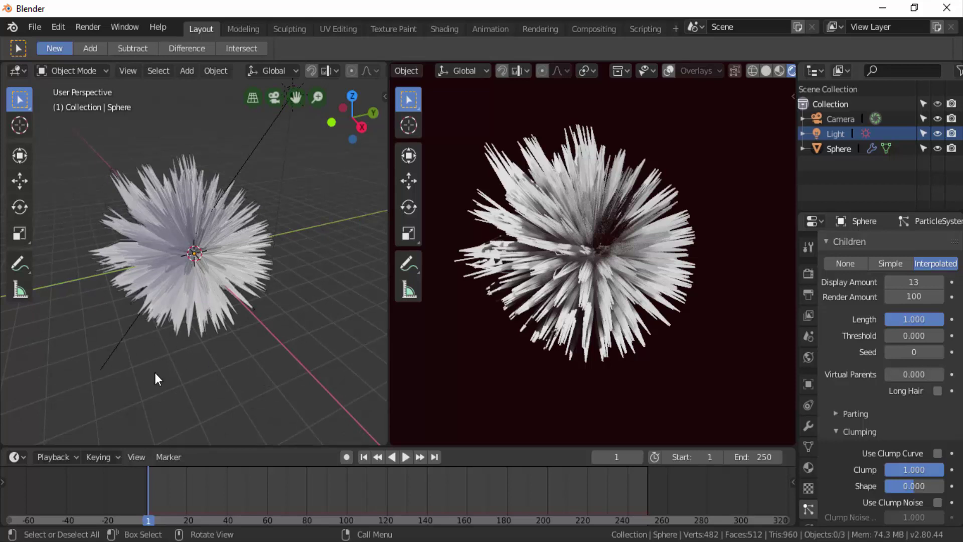
left_click(406, 457)
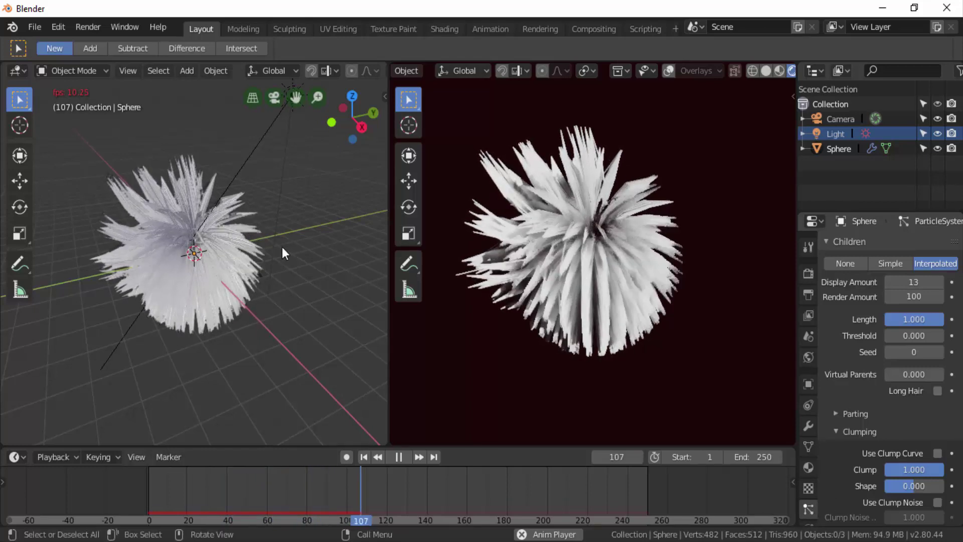
left_click(398, 457)
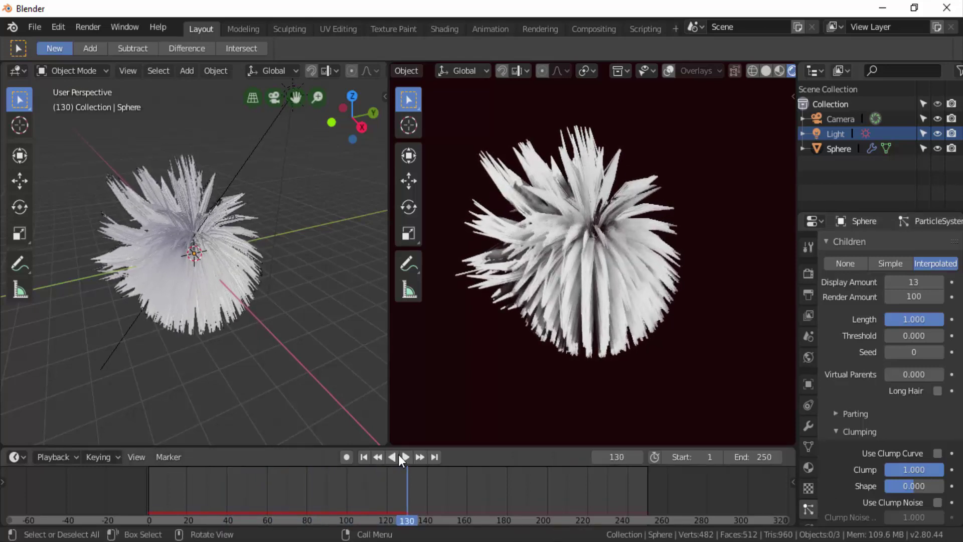
left_click(364, 457)
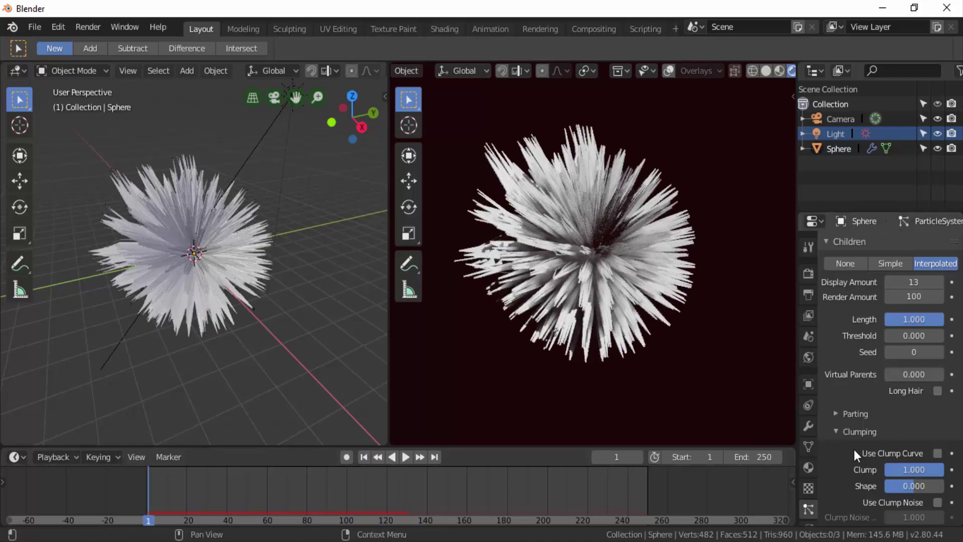
Show the hair system's Field Weights settings, and play back the simulation to check the effect of gravity.
scroll(851, 456, "down", 7)
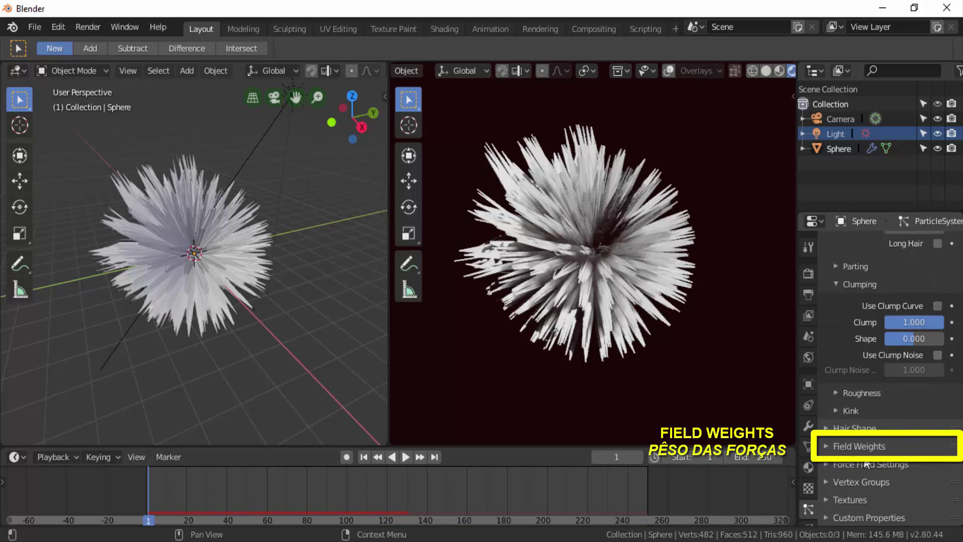
left_click(825, 445)
scroll(838, 496, "down", 2)
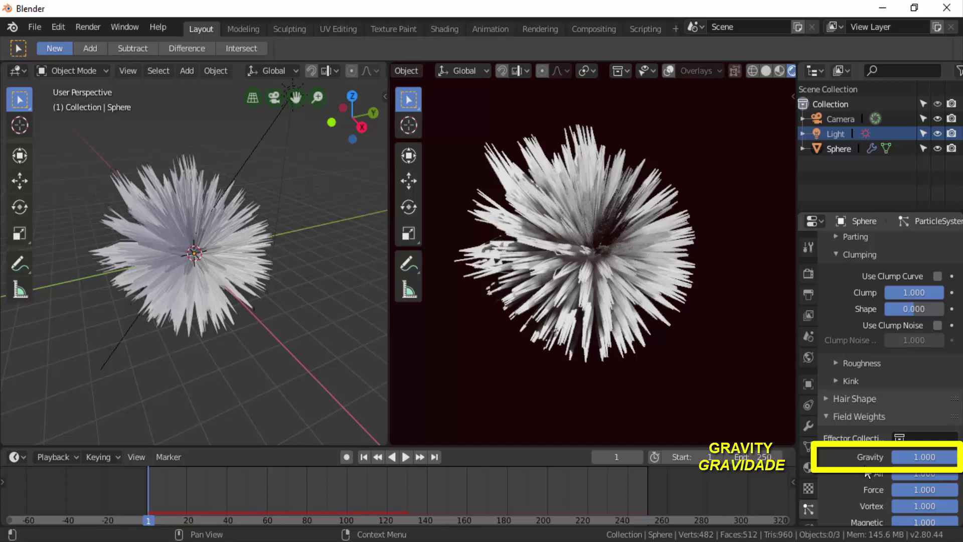
left_click(401, 456)
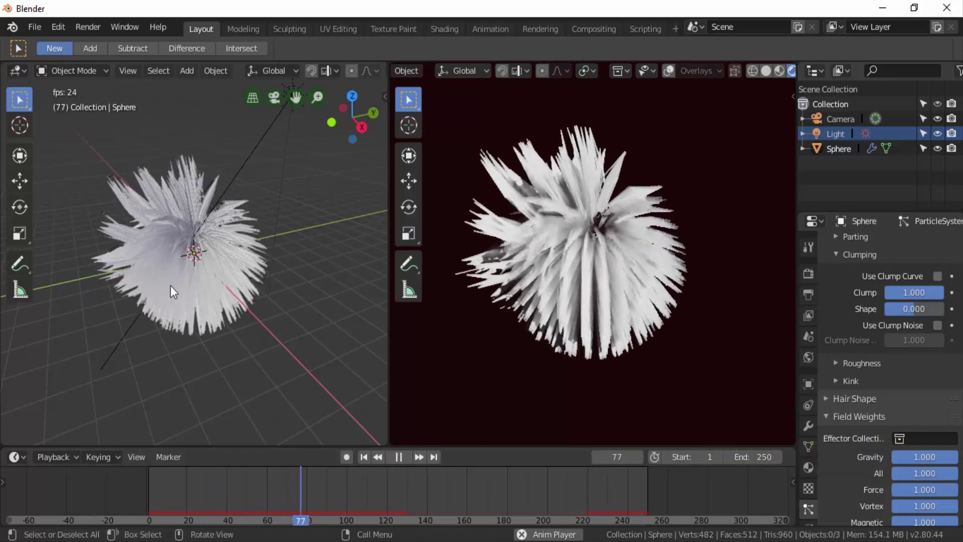
left_click(400, 458)
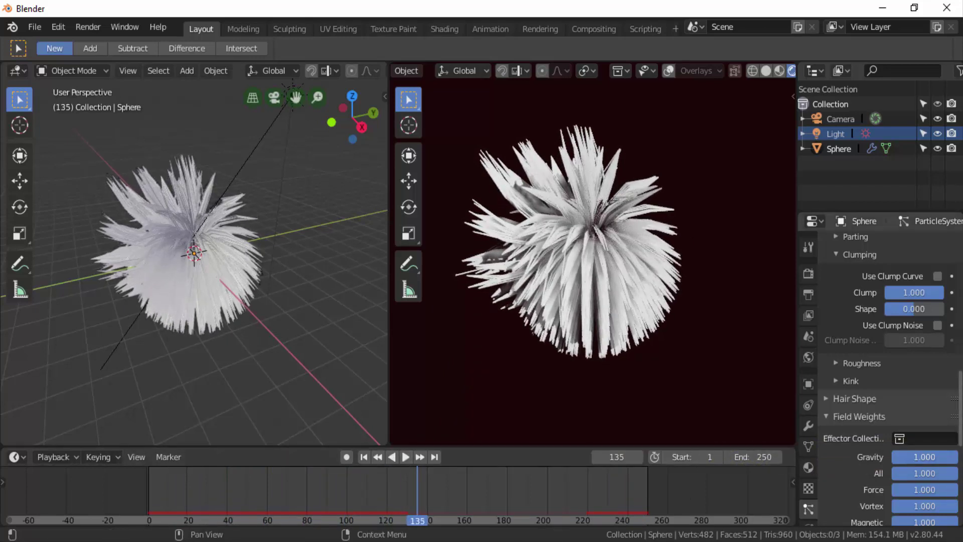
Set the Gravity field weight to 0, replay the hair simulation from the start, and return to the first frame.
left_click_drag(928, 457, 897, 458)
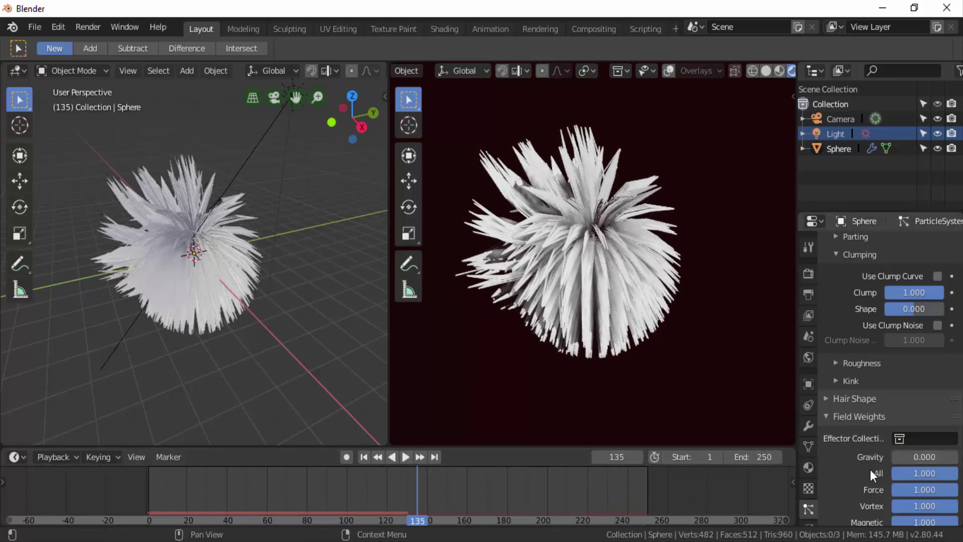
left_click(364, 457)
left_click(406, 457)
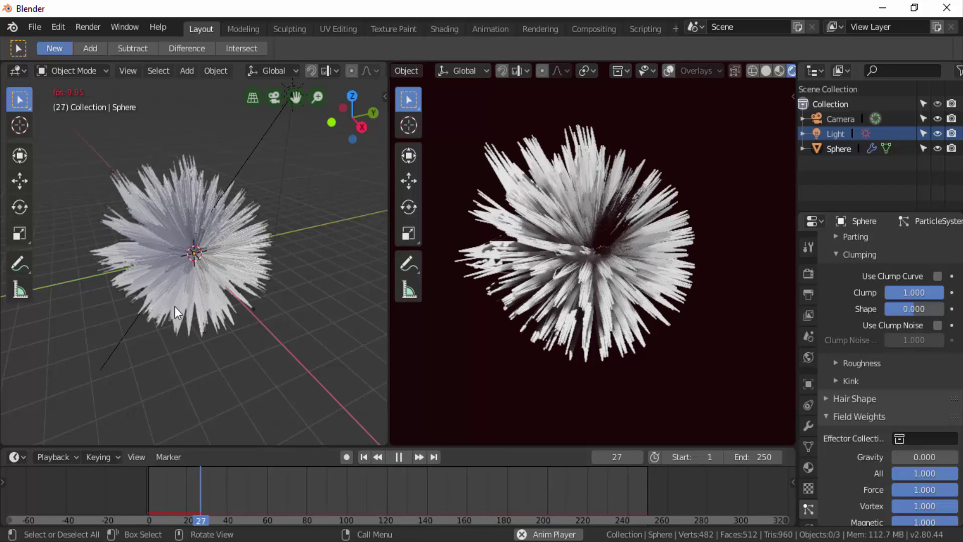
left_click(401, 458)
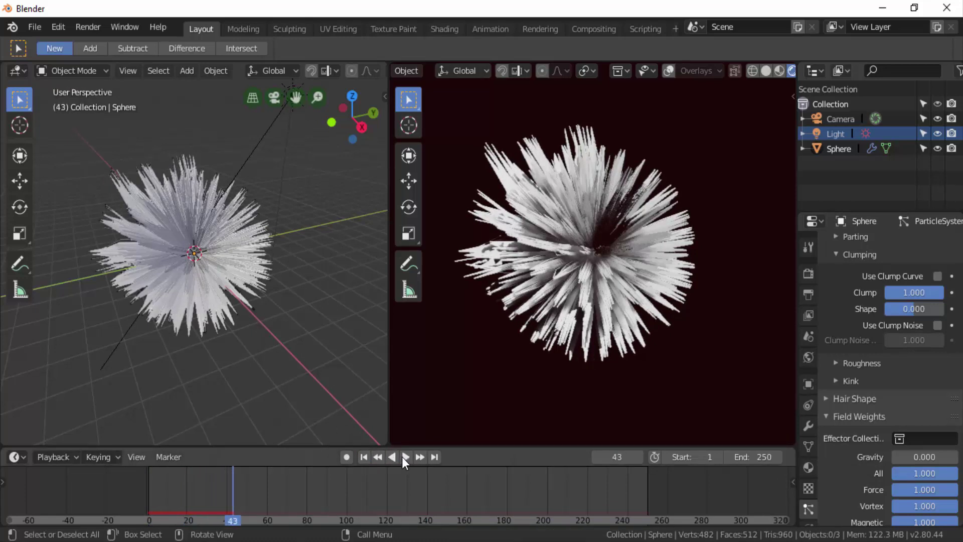
left_click(365, 457)
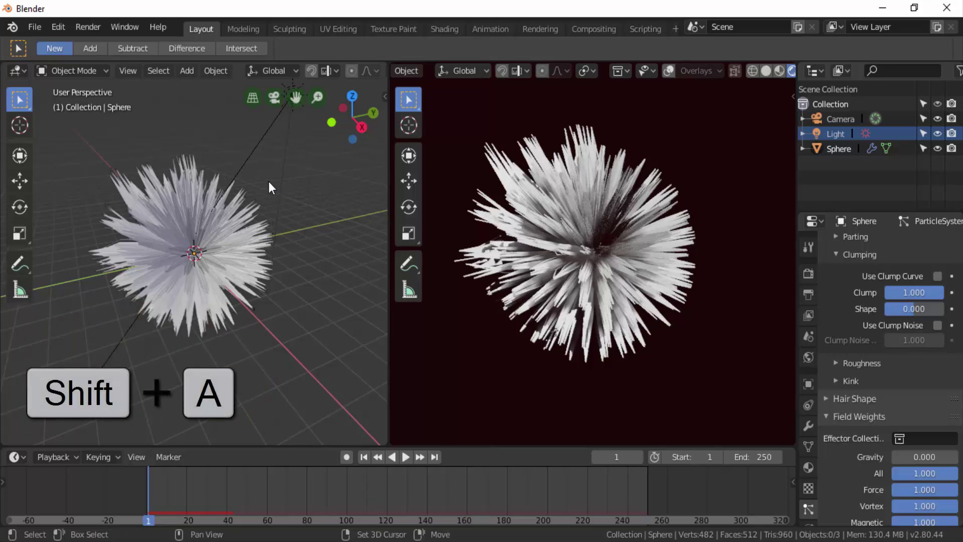
Add a Turbulence force field to the scene at the sphere's centre.
key("shift+a")
mouse_move(268, 182)
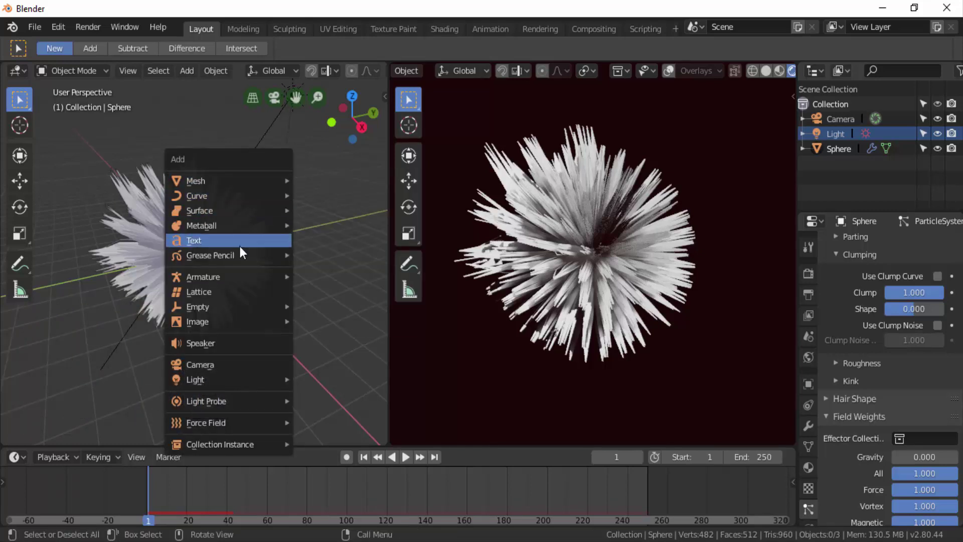
mouse_move(203, 425)
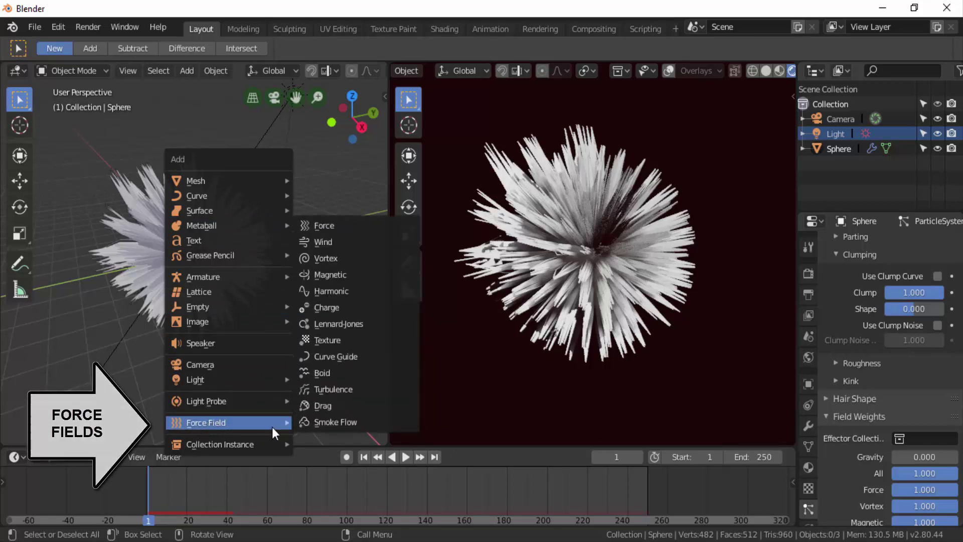
left_click(336, 390)
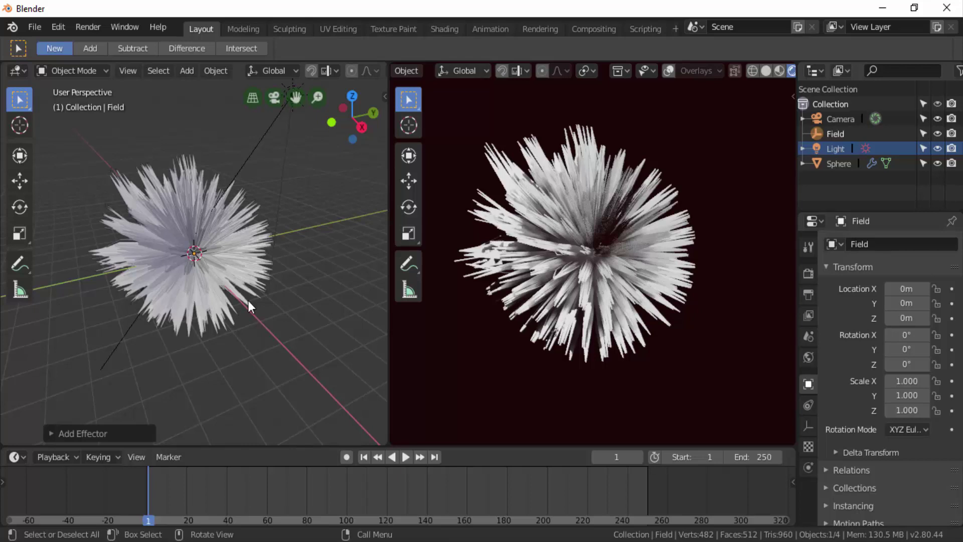
Scale the Turbulence field uniformly to about 6.6 and set its strength to 15.
key("s")
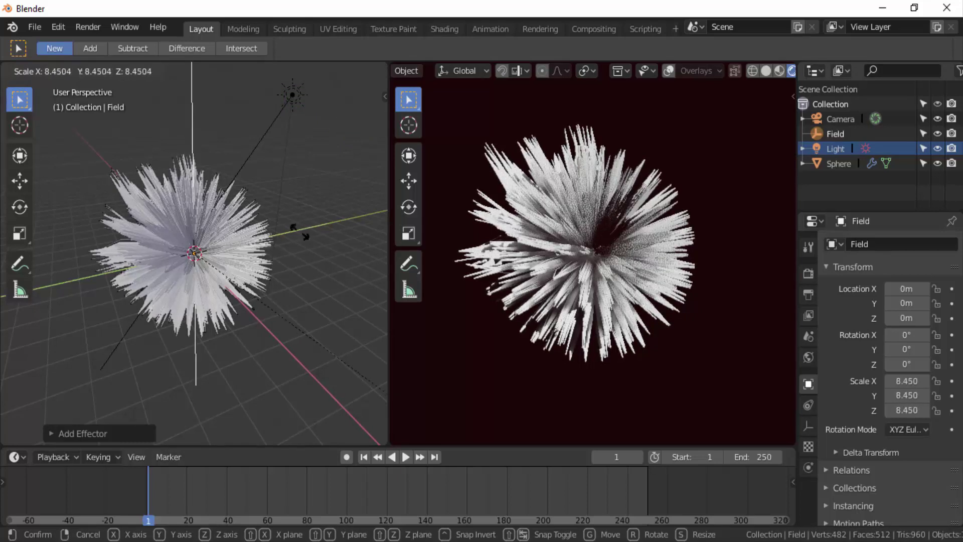
left_click(182, 171)
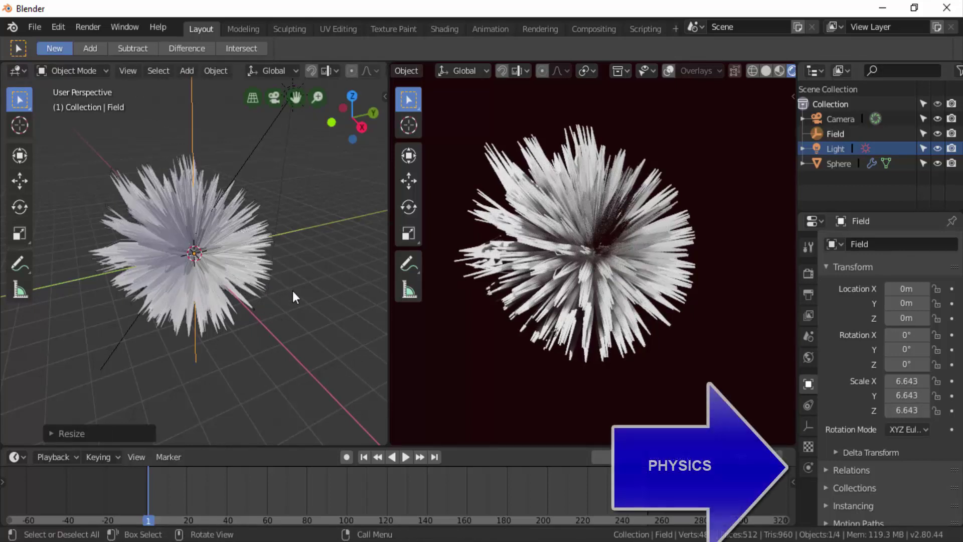
left_click(809, 468)
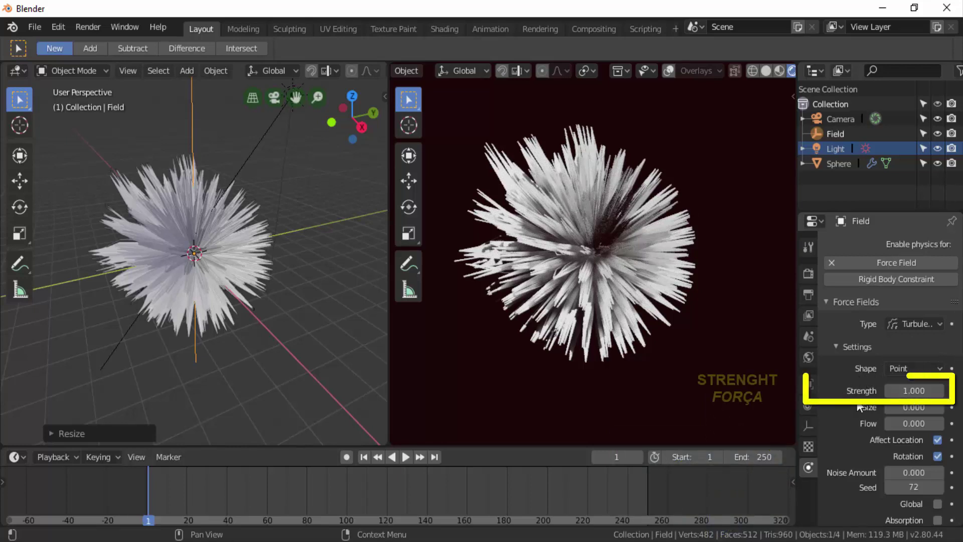
left_click(904, 391)
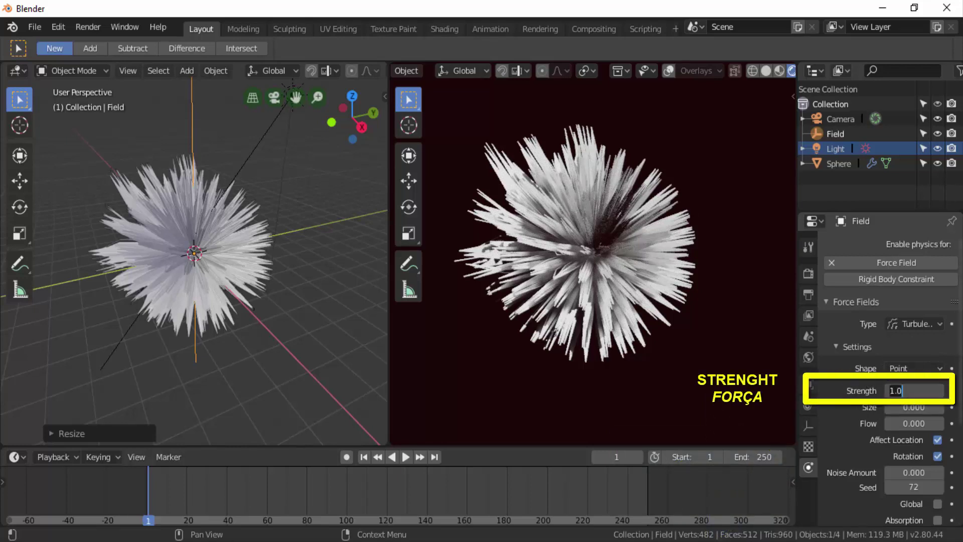
type("15")
key("Return")
Play back the hair simulation with the turbulence, stop it, and move the force field to the hair's edge on the positive Y side.
left_click(406, 457)
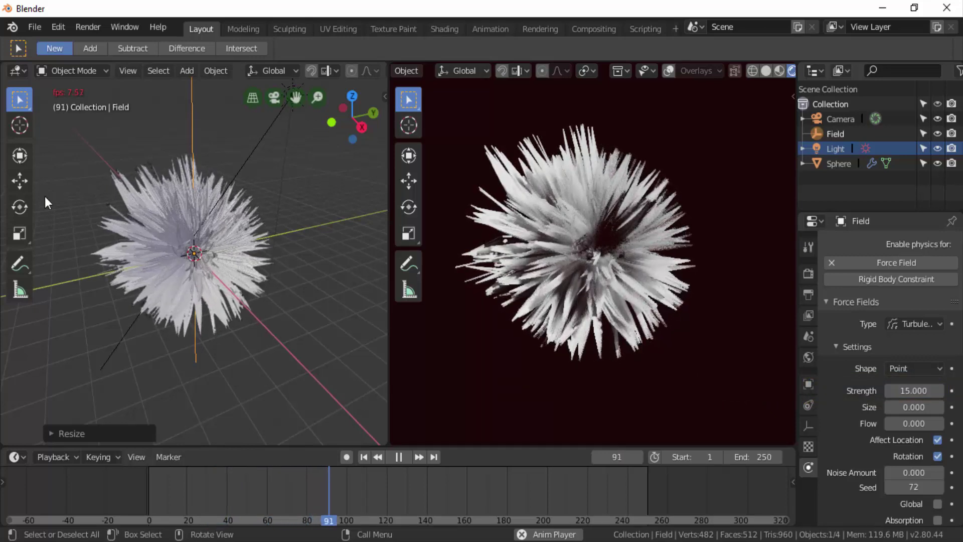
left_click(20, 181)
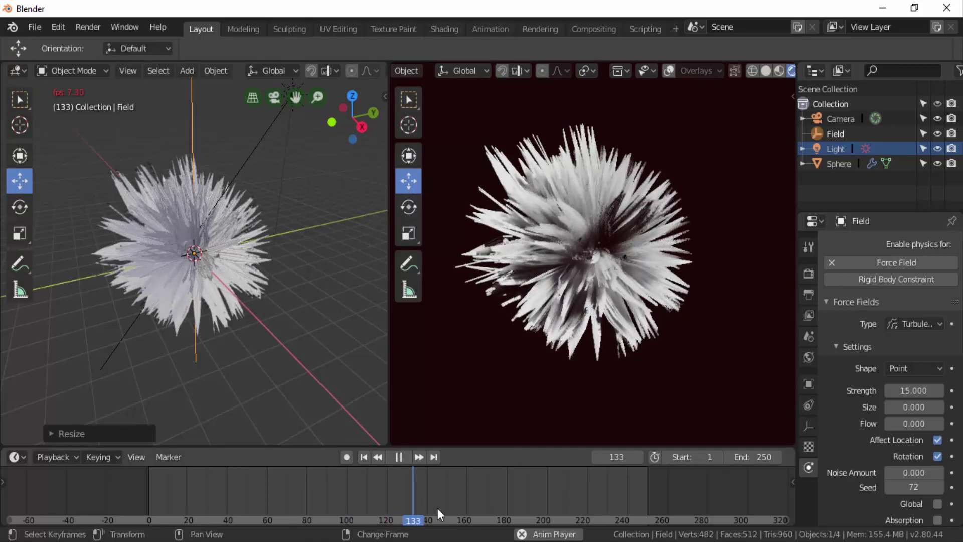
left_click(399, 456)
key("g")
left_click(305, 240)
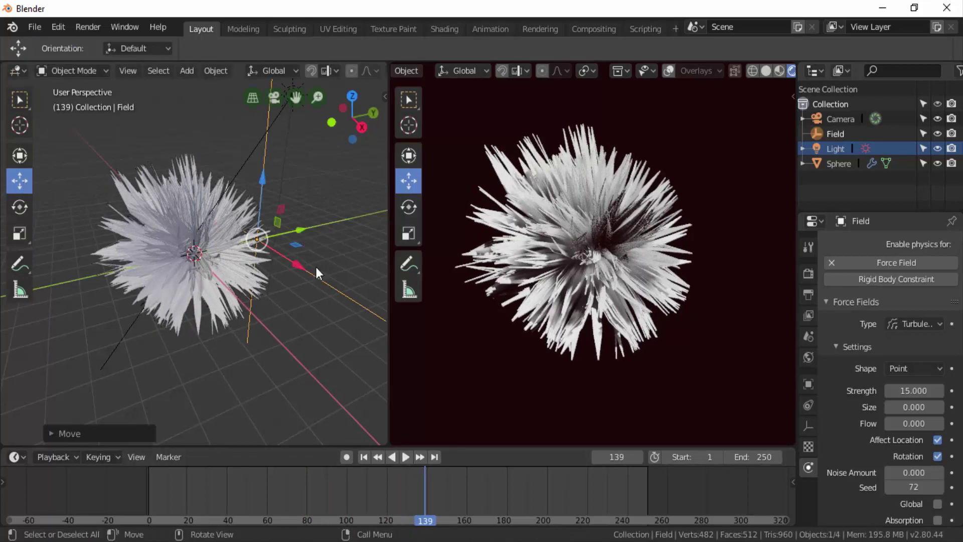
Replay the hair simulation from the start with the repositioned turbulence field, and return to the first frame.
left_click(136, 496)
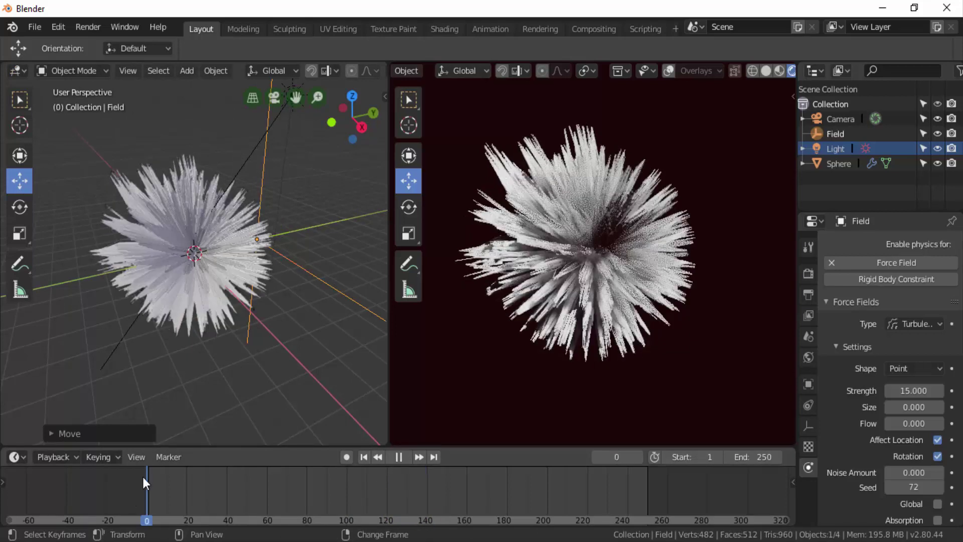
left_click(406, 457)
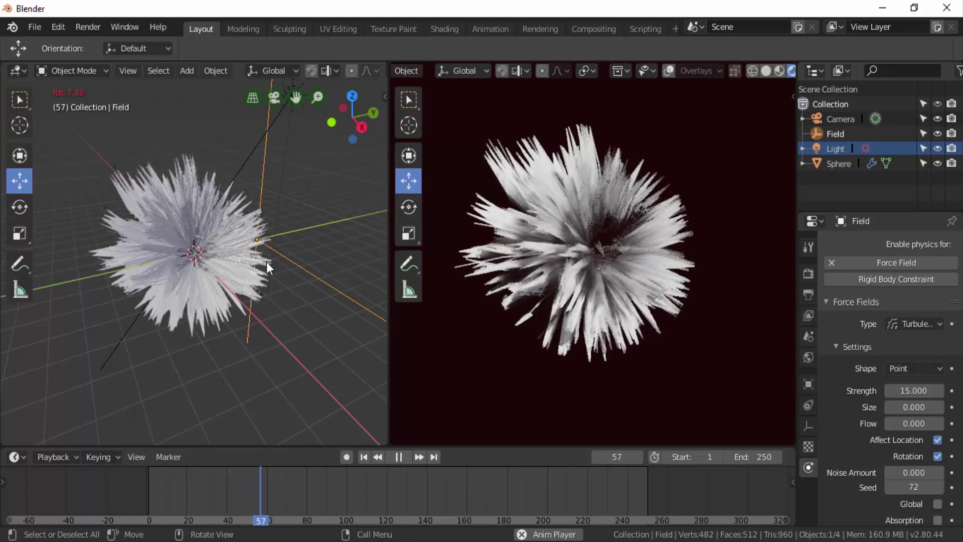
left_click(399, 456)
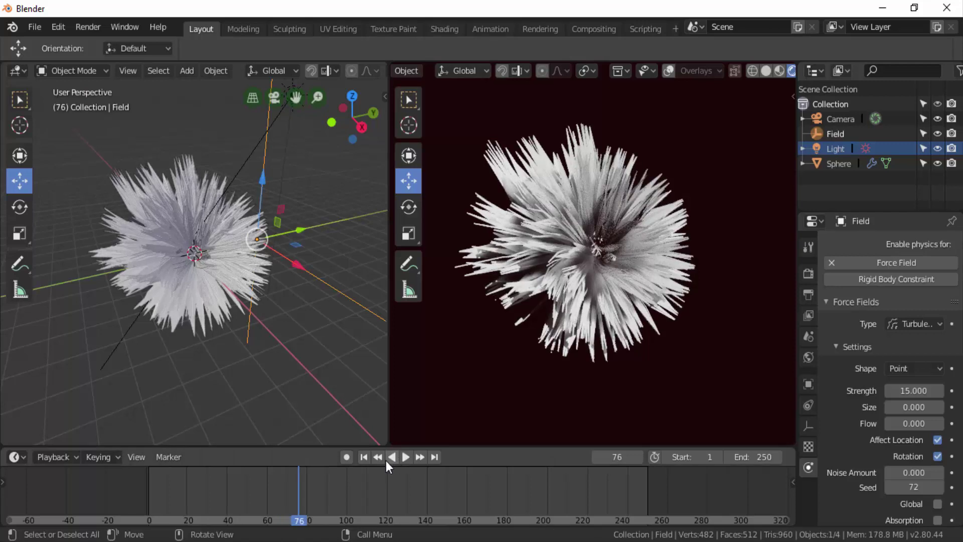
left_click(364, 458)
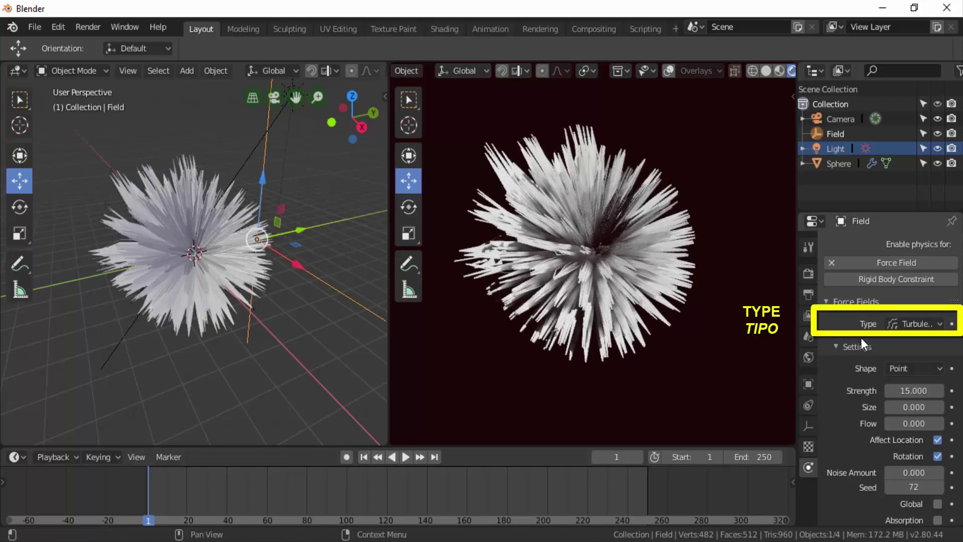
Change the force field's type to Wind and rotate it 90° about the global X axis.
left_click(941, 325)
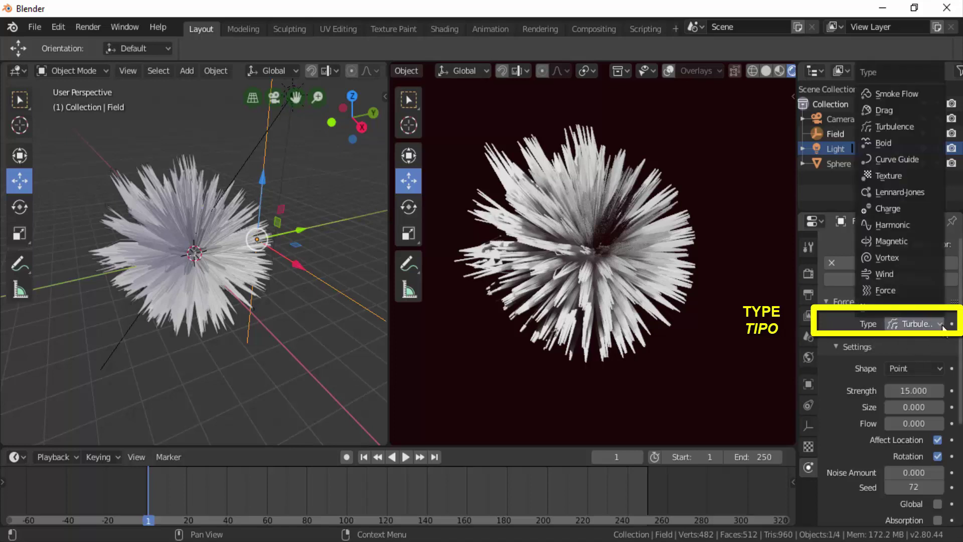
left_click(886, 273)
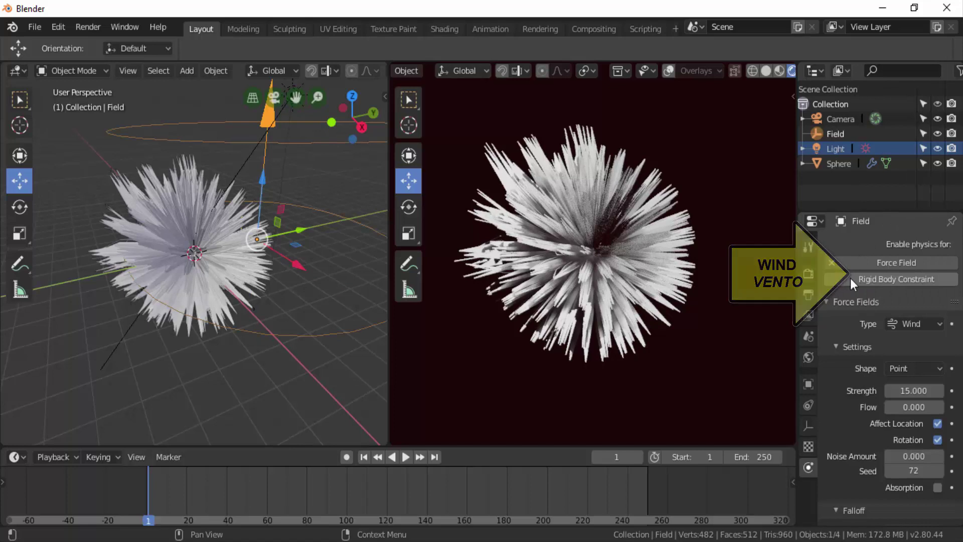
middle_click_drag(264, 335, 254, 331)
scroll(254, 330, "down", 4)
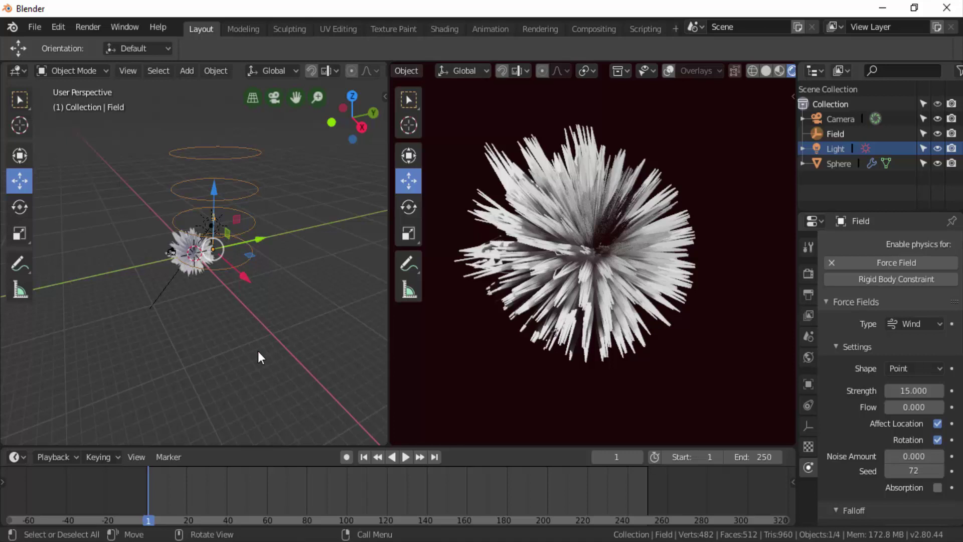
key("r")
key("x")
key("9")
key("0")
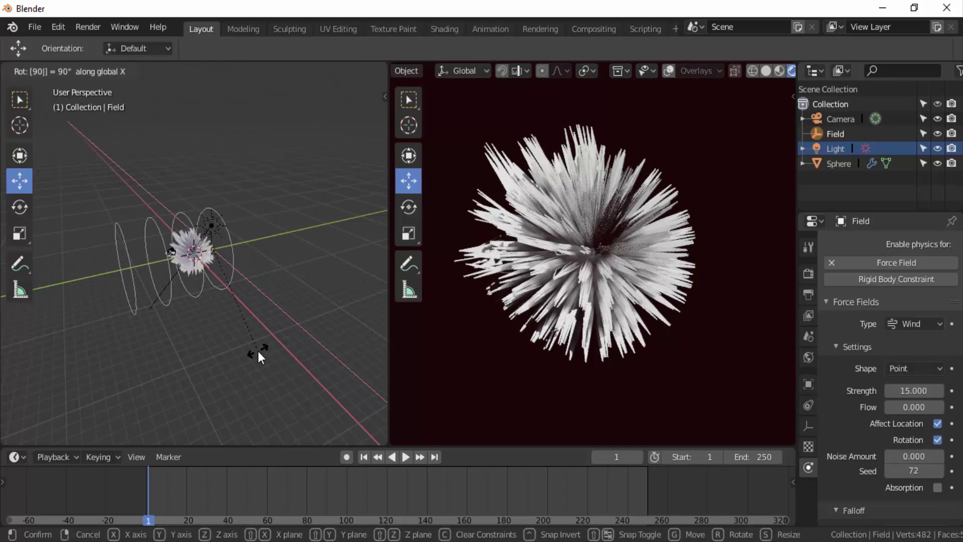
key("Return")
Move the Wind field farther from the sphere along positive Y, and set its strength to 4.5 while the simulation plays.
left_click_drag(261, 244, 300, 240)
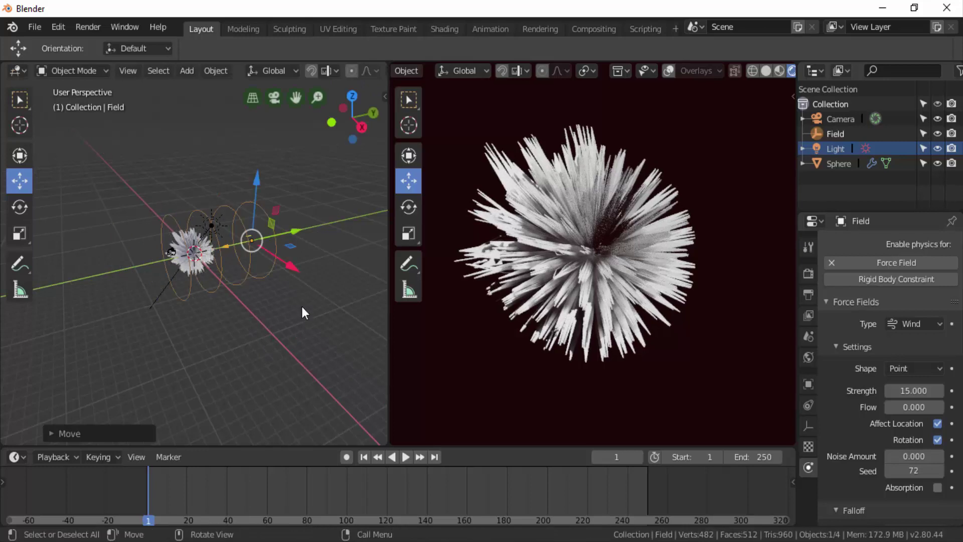
left_click(408, 458)
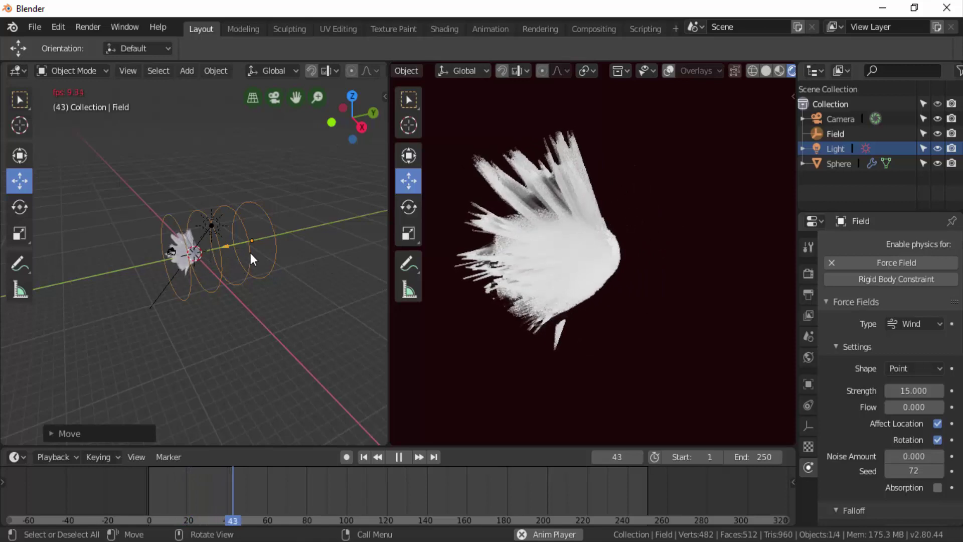
left_click_drag(900, 391, 864, 390)
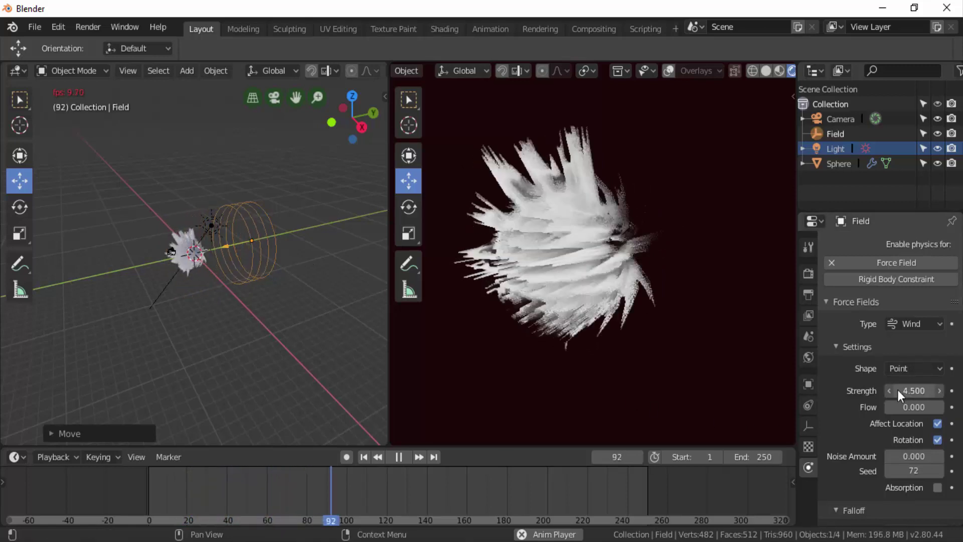